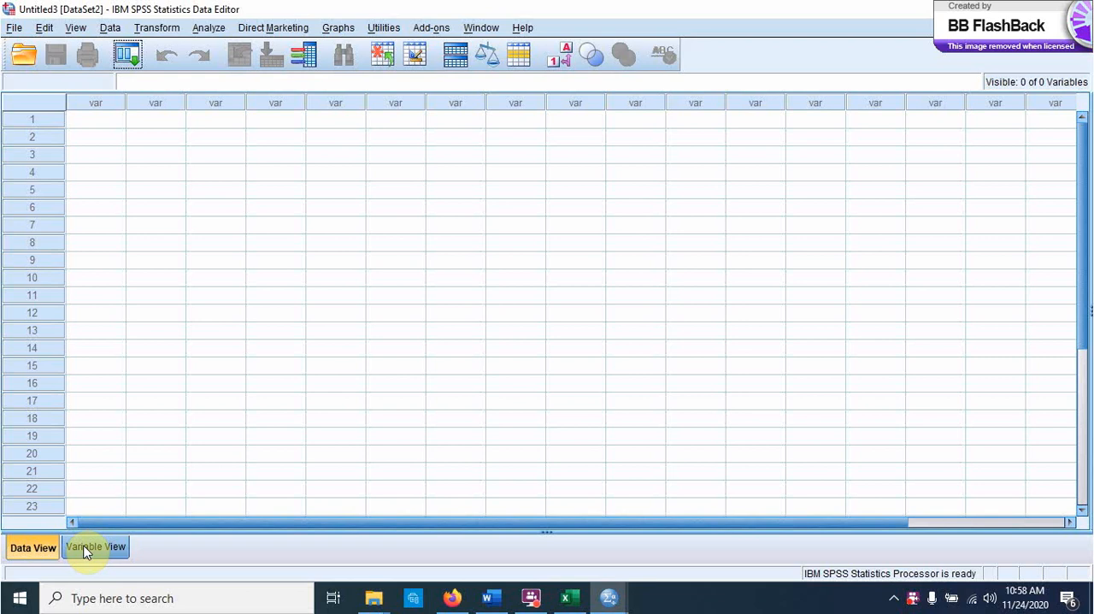
# Step: Define two variables in the variable list, named Hasil_Belajar and Kelas
pyautogui.click(86, 548)
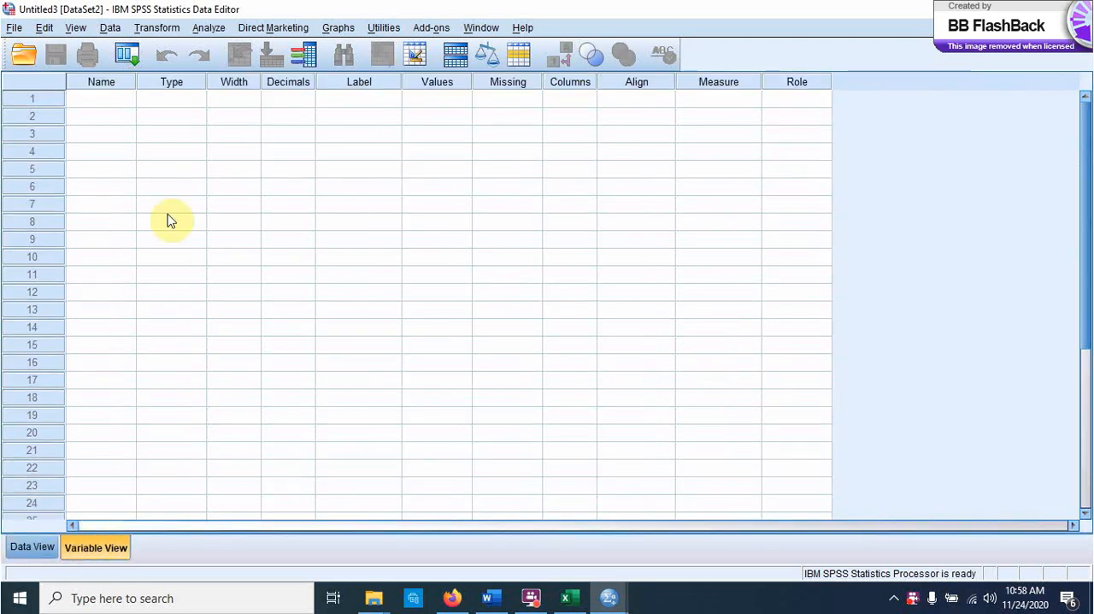
pyautogui.click(72, 101)
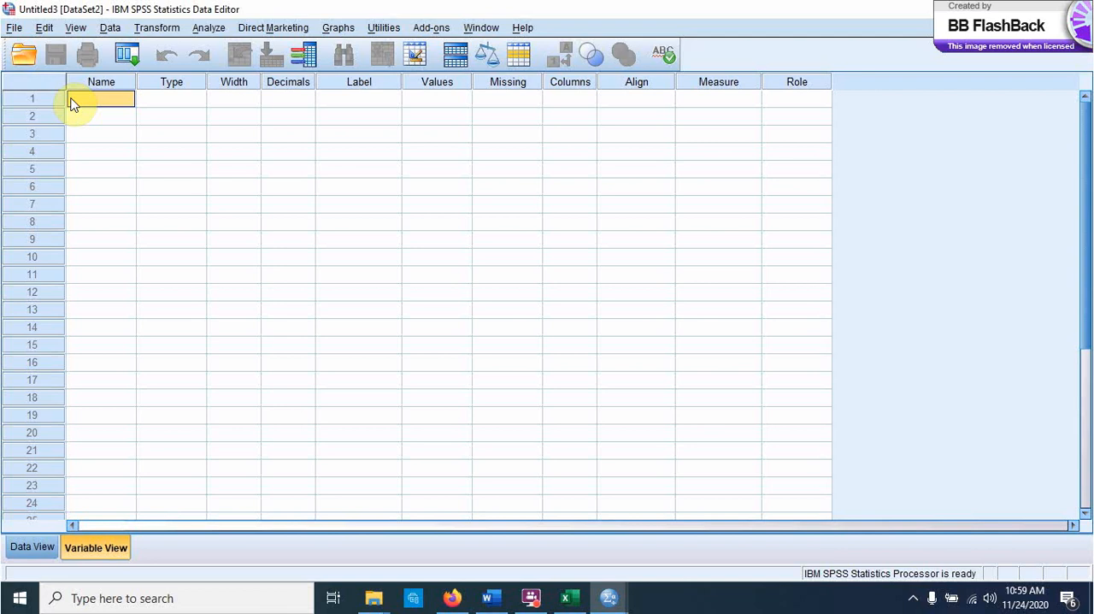
pyautogui.write('Hasil_Belaja')
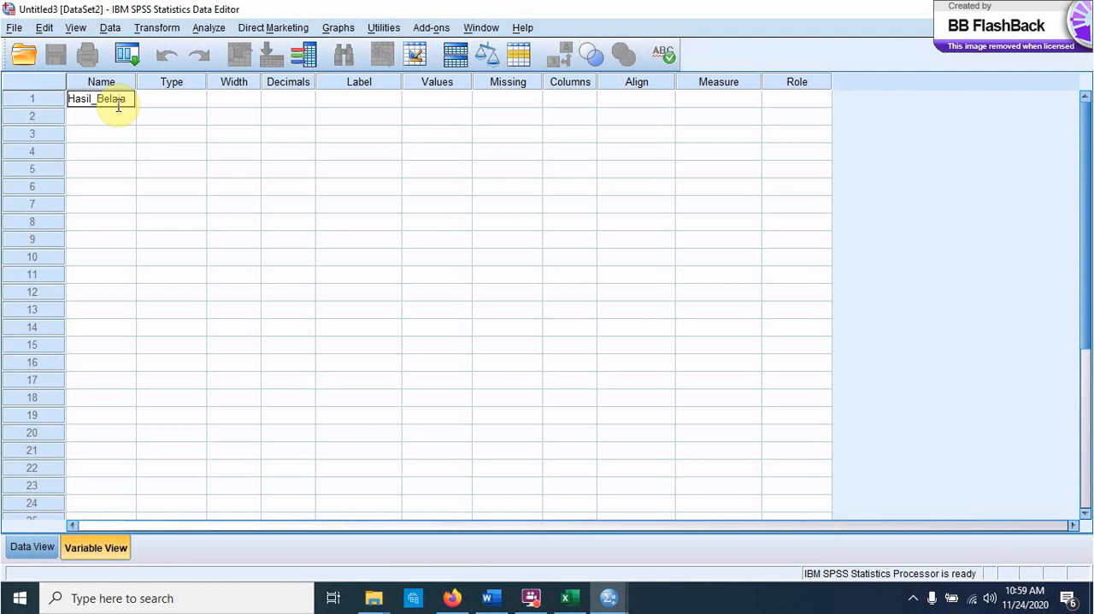
pyautogui.write('r')
pyautogui.press('Return')
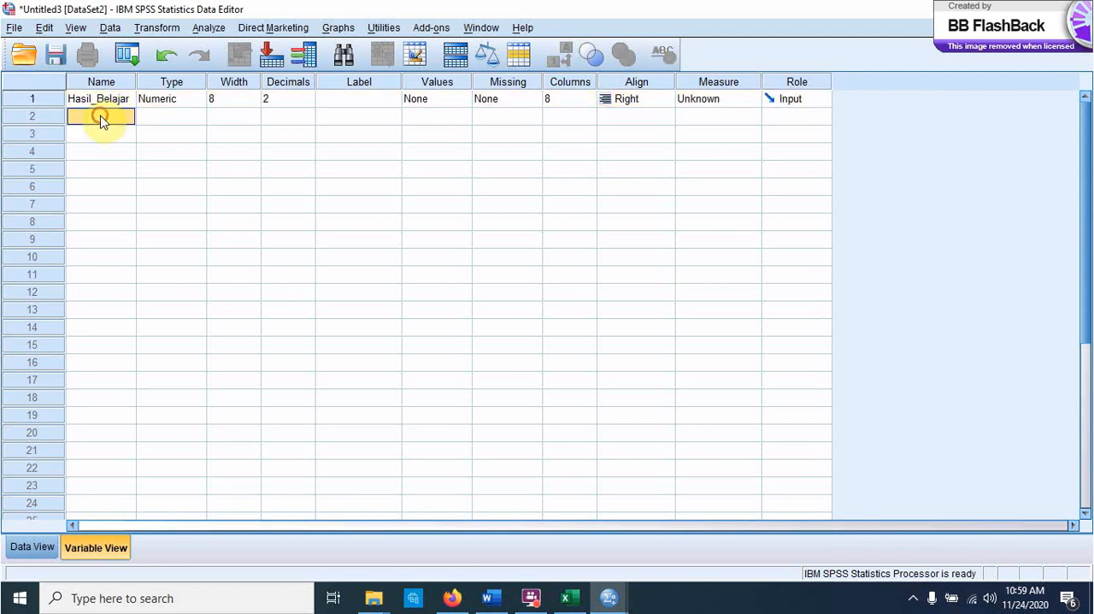
pyautogui.write('Kelas')
# Step: Set the decimals of both Hasil_Belajar and Kelas to 0
pyautogui.click(275, 99)
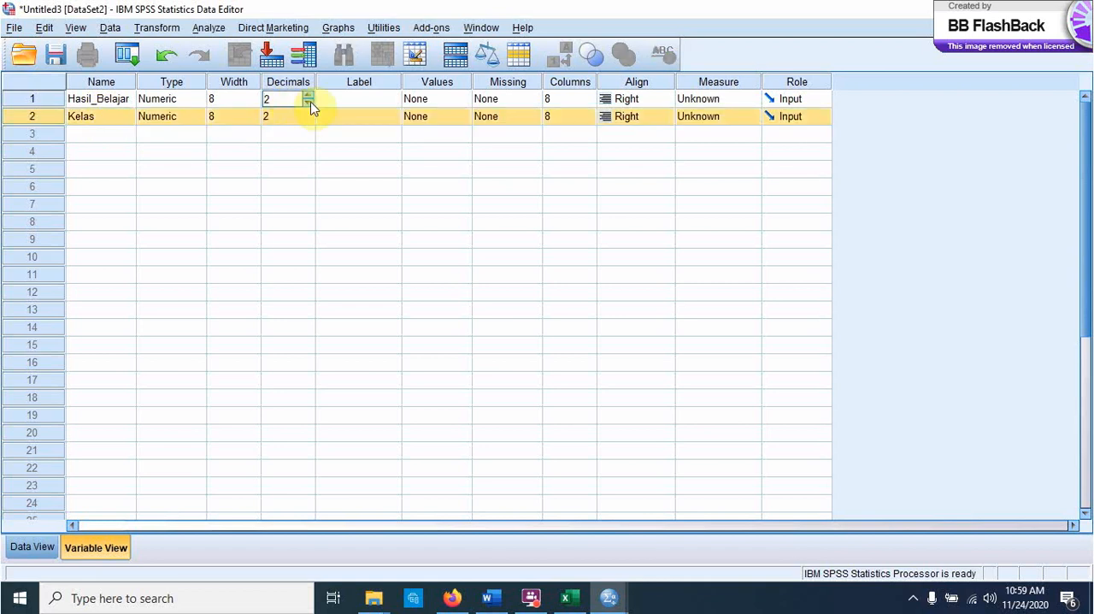
pyautogui.click(310, 104)
pyautogui.click(310, 104)
pyautogui.click(306, 119)
pyautogui.click(307, 120)
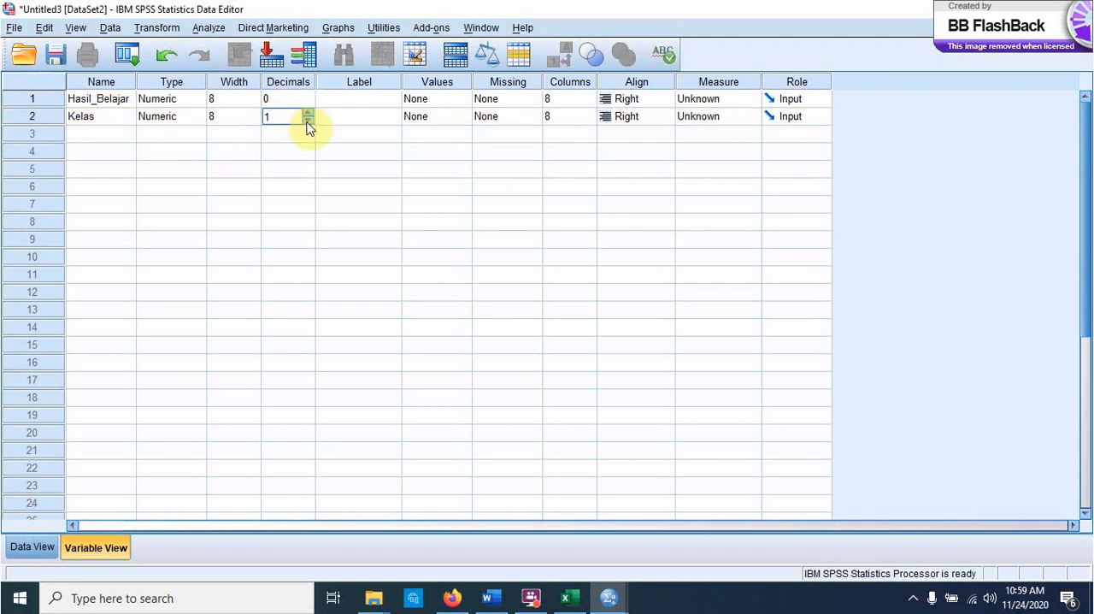
pyautogui.click(307, 120)
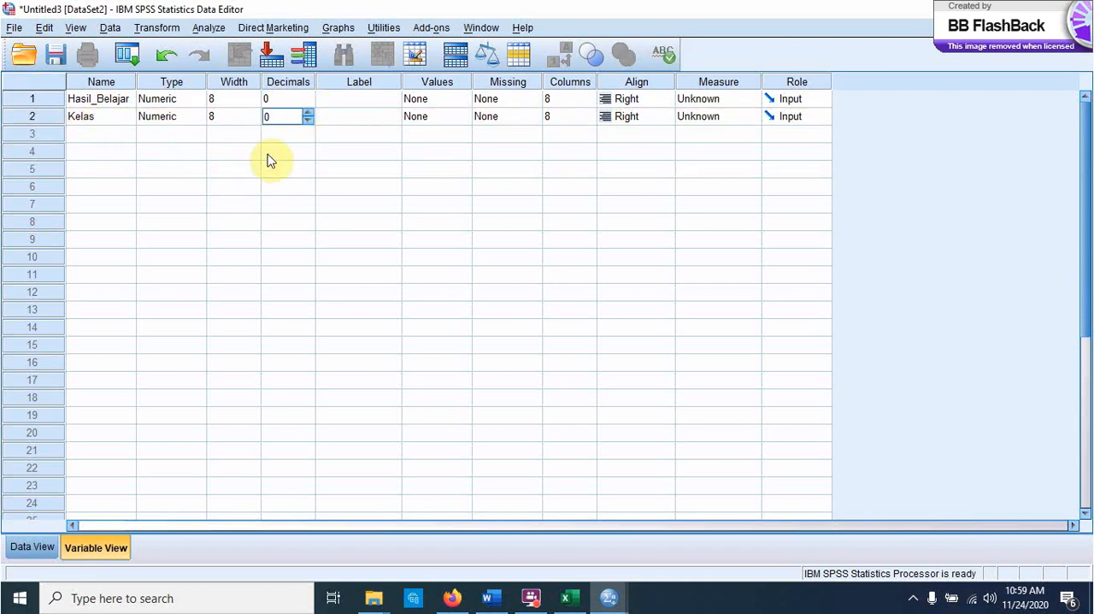
# Step: Add a value label to the Kelas variable, with value 1 labelled Kelas Eksperimen
pyautogui.click(439, 124)
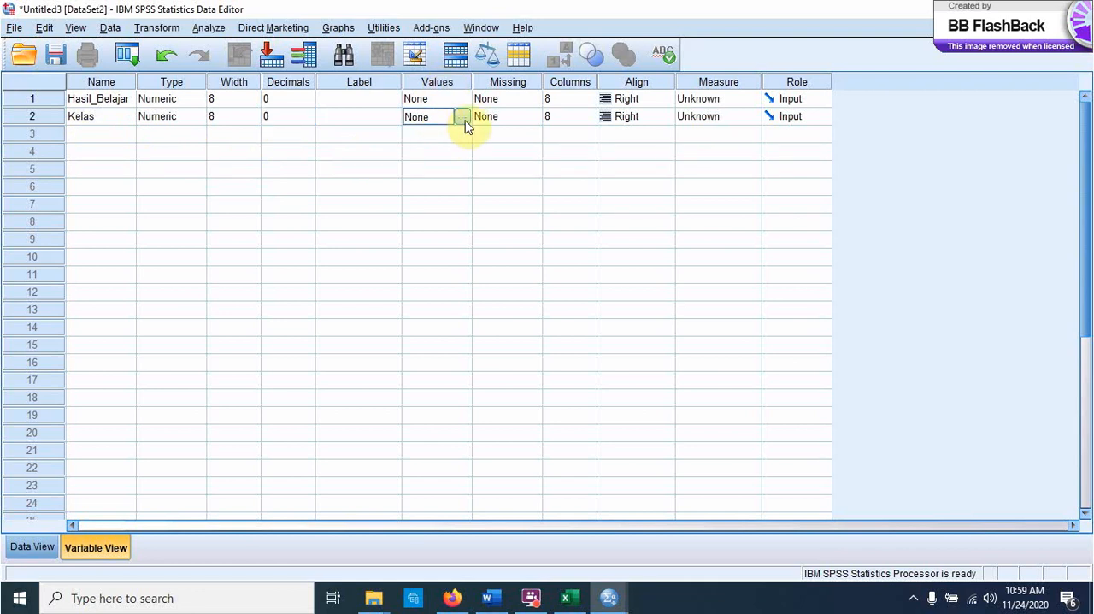
pyautogui.click(464, 118)
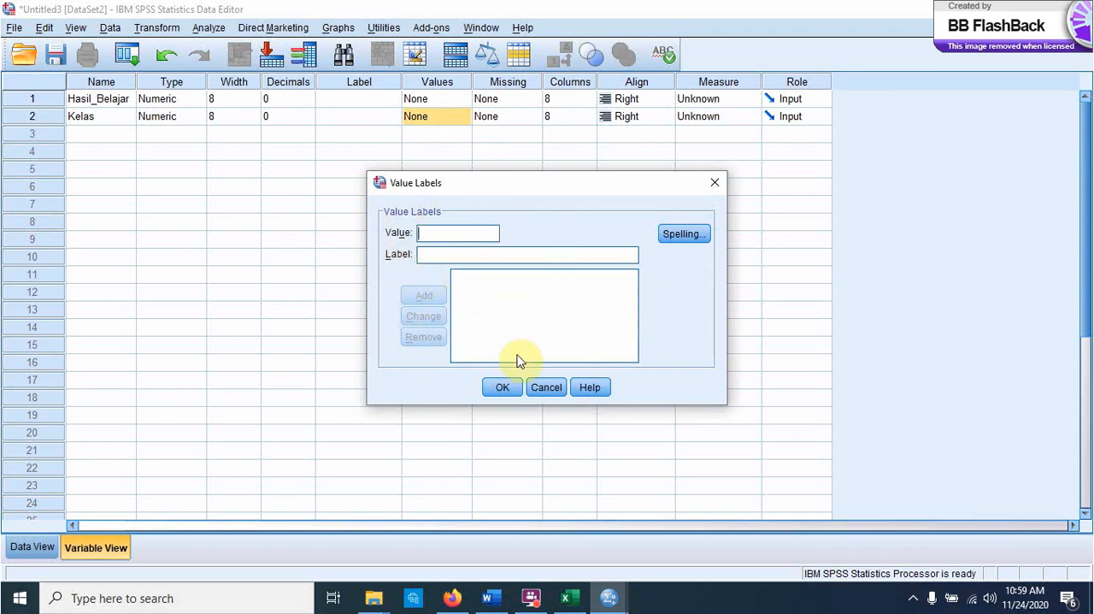
pyautogui.write('1')
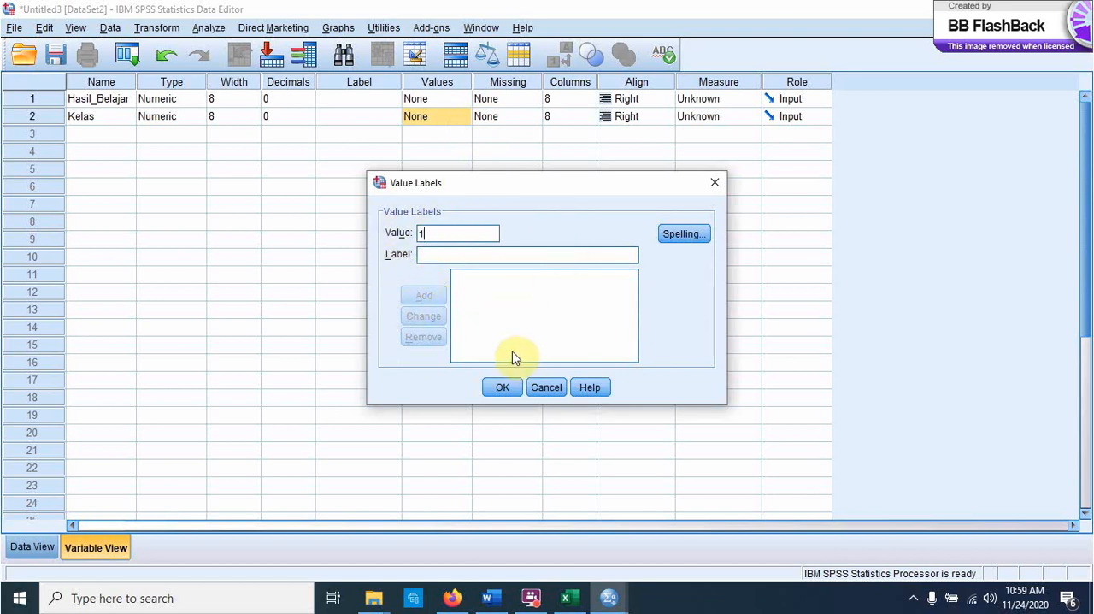
pyautogui.click(434, 253)
pyautogui.write('ke')
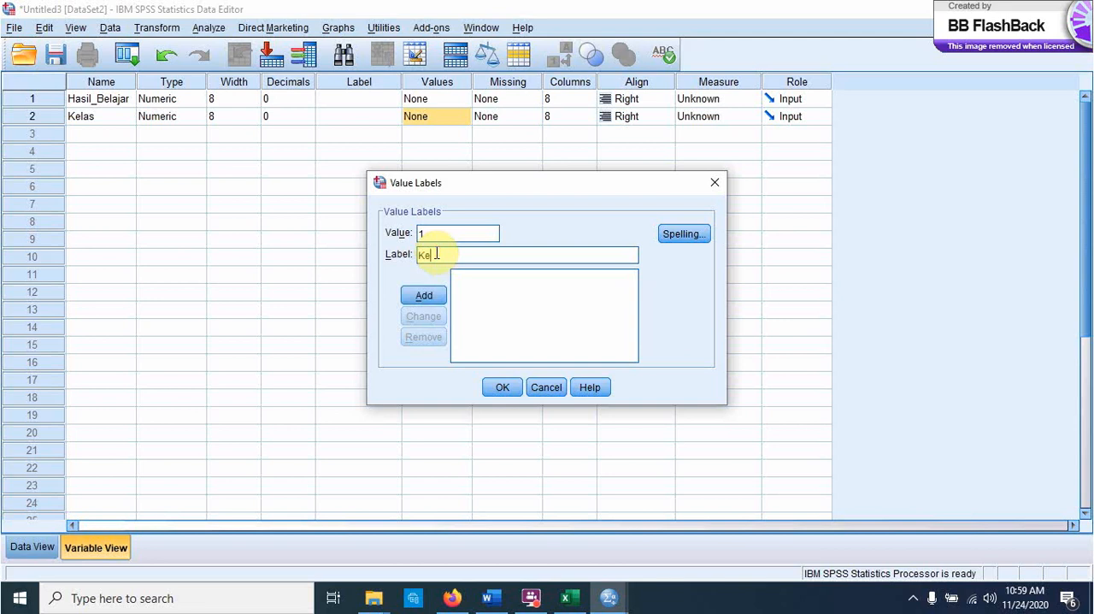
pyautogui.write('las Eksperimen')
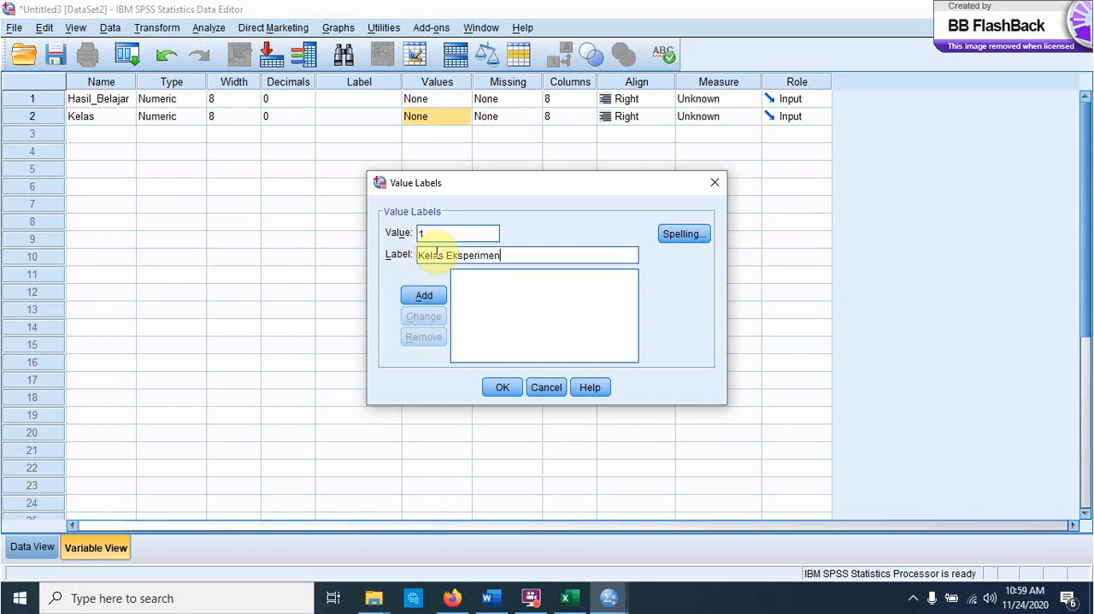
pyautogui.click(425, 299)
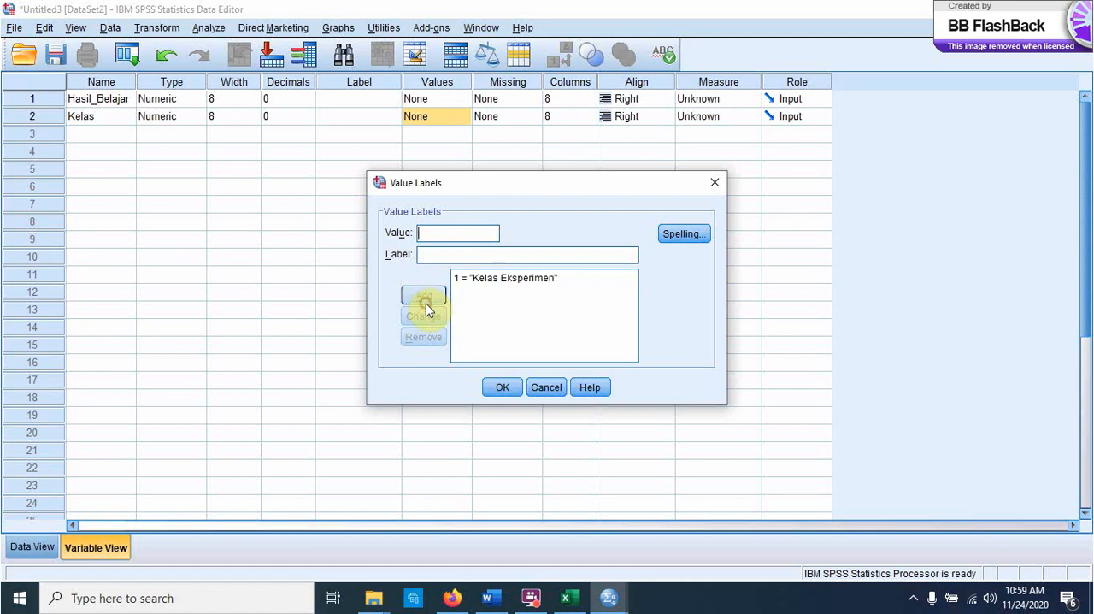
# Step: Add the value label Kelas Kontrol for value 2 and apply the labels to Kelas
pyautogui.click(420, 248)
pyautogui.write('K')
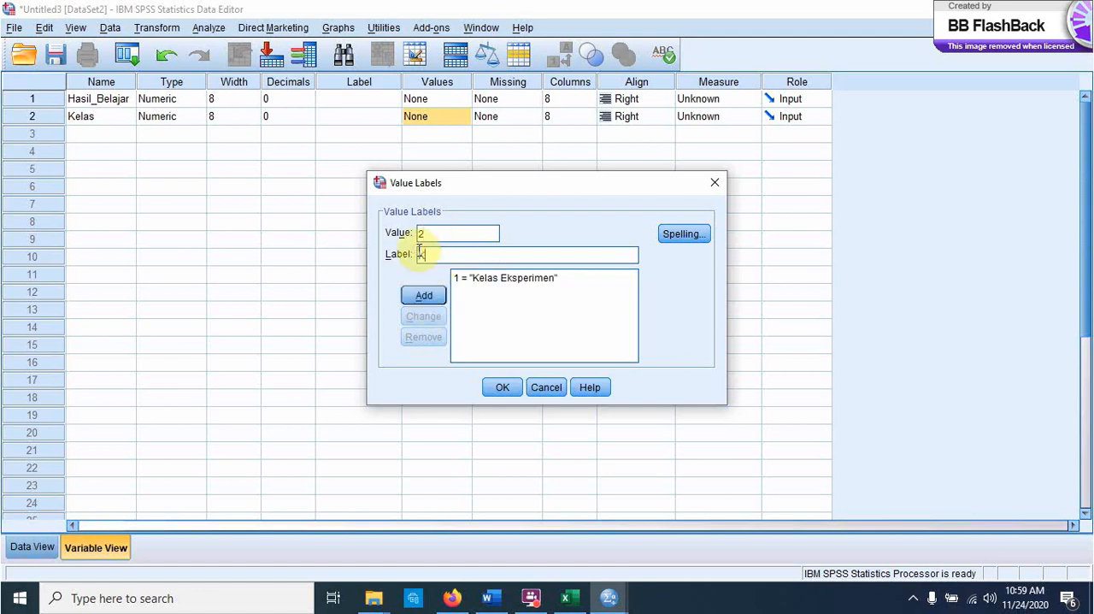
pyautogui.write('elas Kontrol')
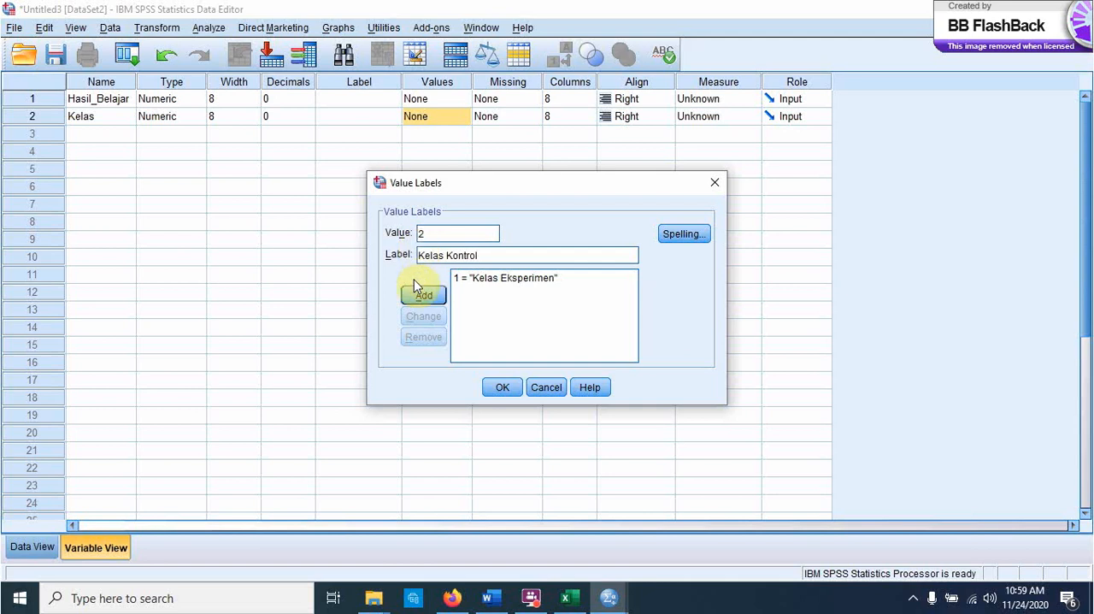
pyautogui.click(424, 295)
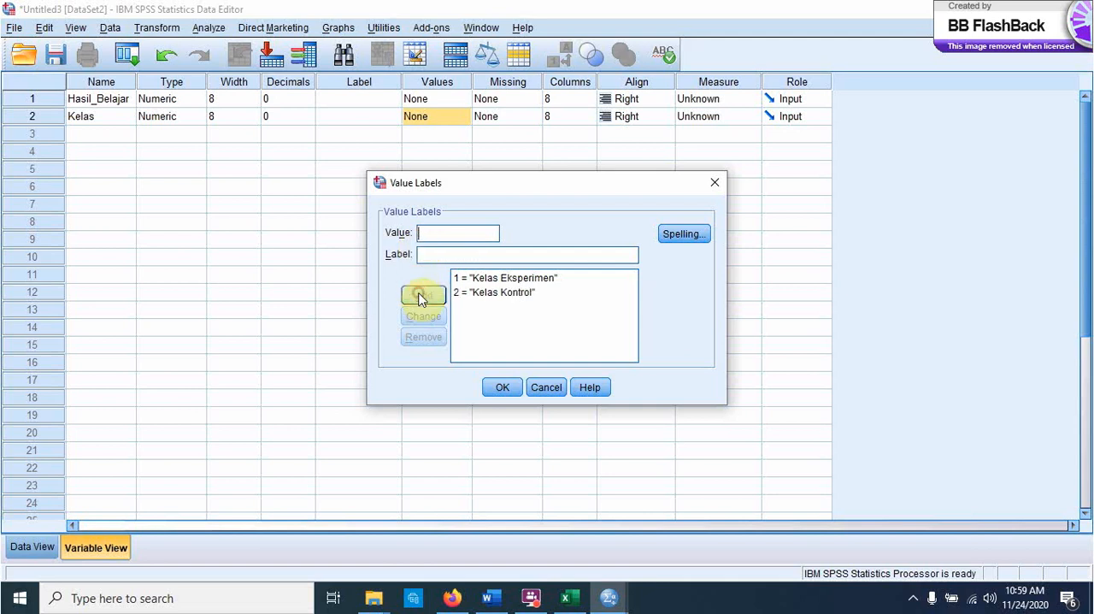
pyautogui.click(502, 387)
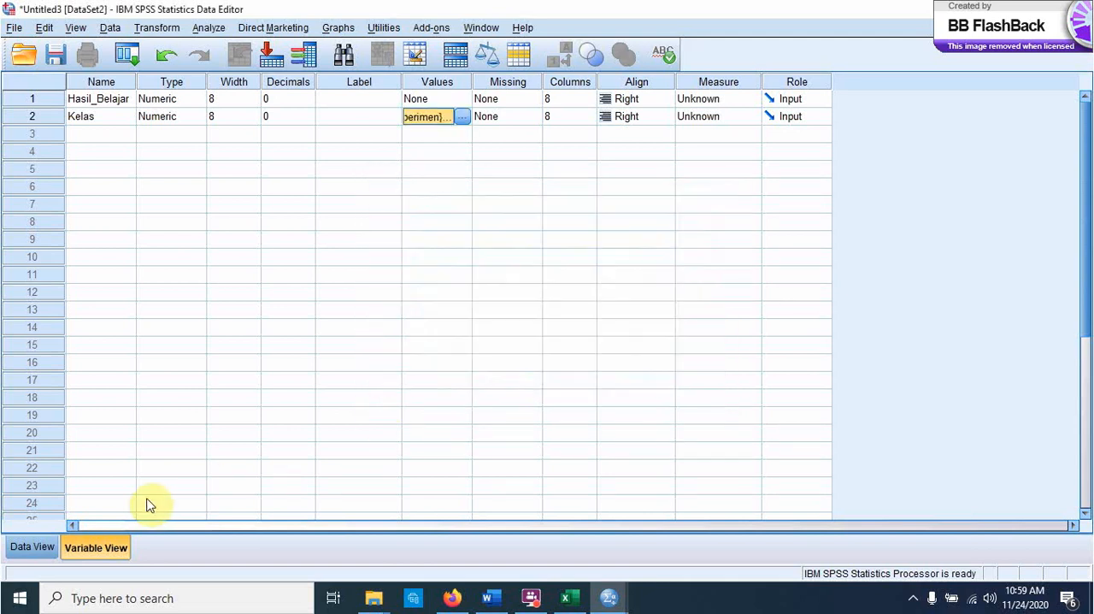
# Step: Show the data grid, then switch to Excel and copy the Kelas Eksperimen scores in B3:B22 of the Tes sheet
pyautogui.click(32, 547)
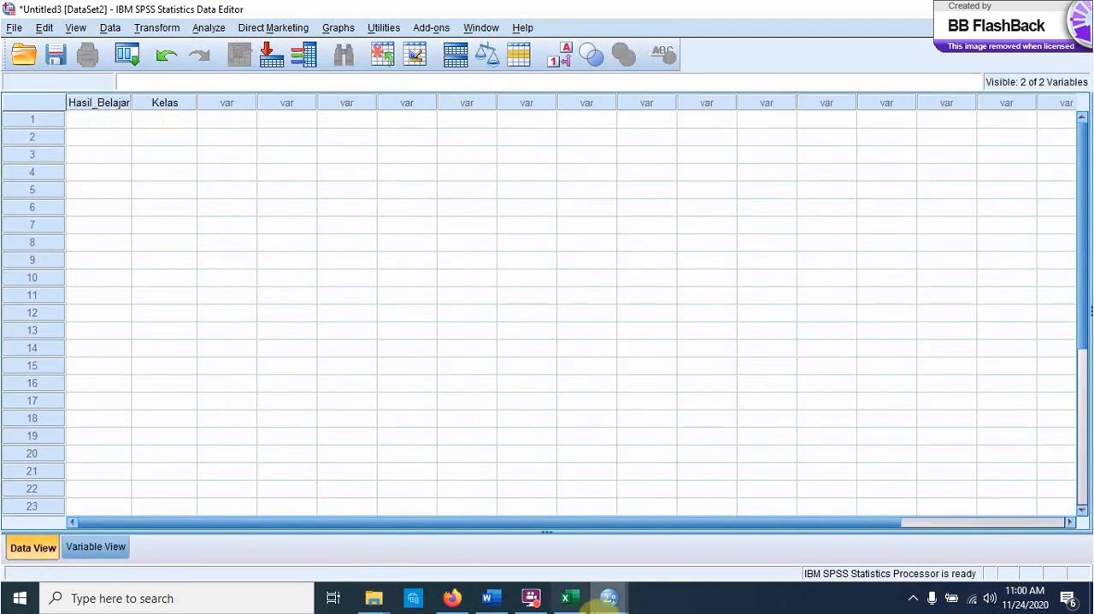
pyautogui.click(564, 598)
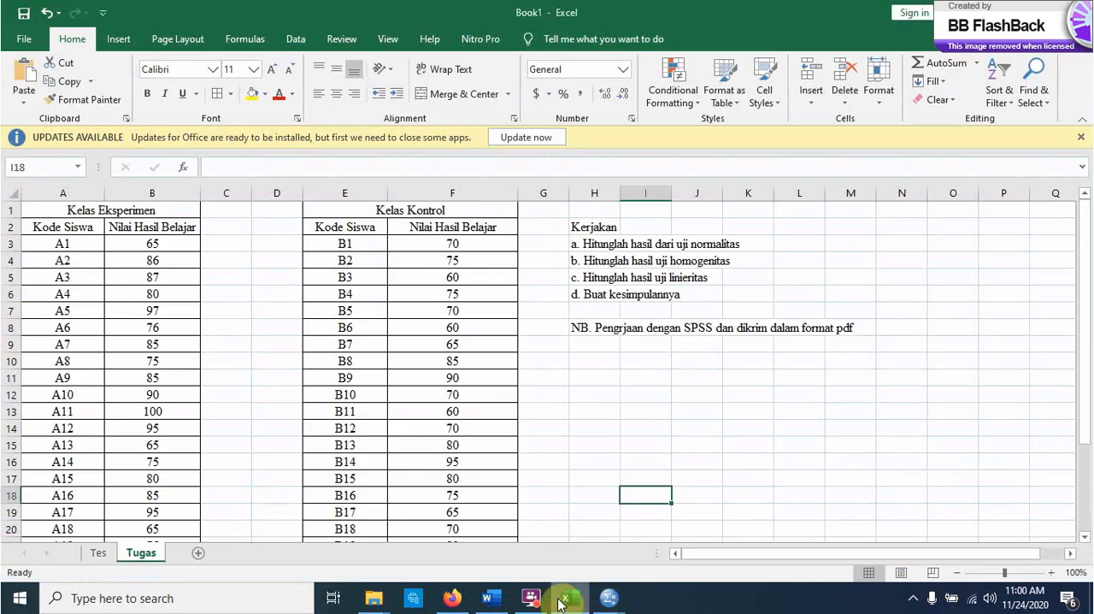
pyautogui.click(99, 552)
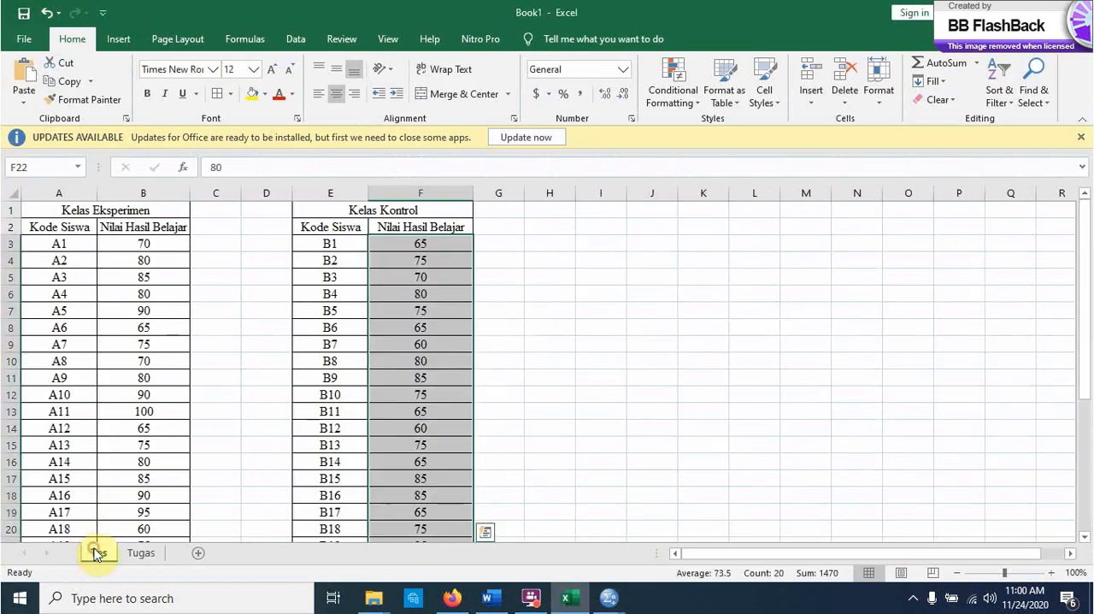
pyautogui.click(137, 247)
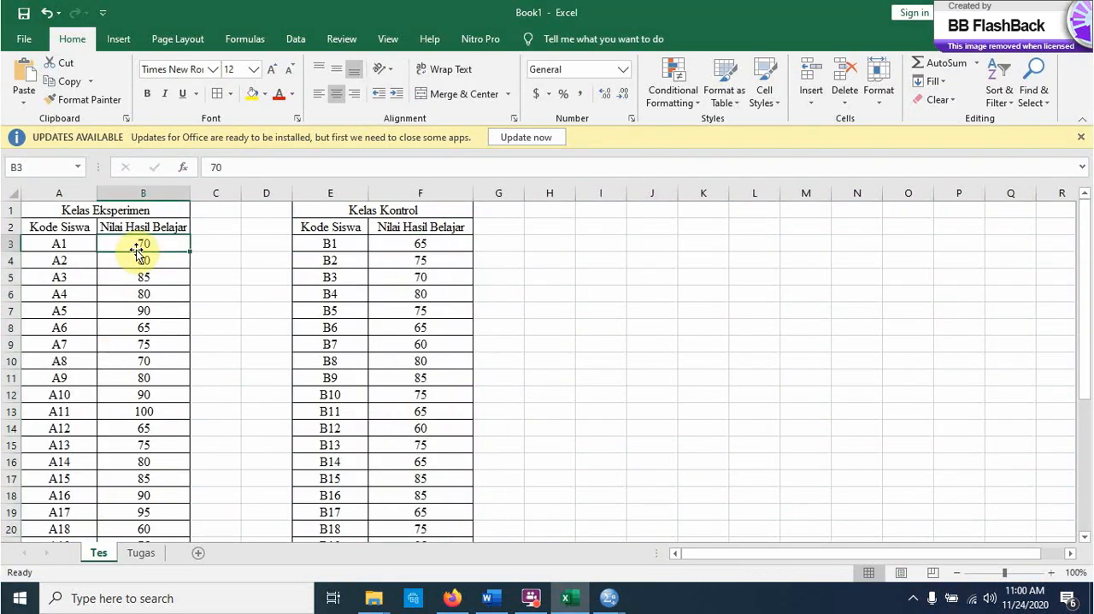
pyautogui.hotkey('shift', 'Down')
pyautogui.hotkey('shift', 'Down')
pyautogui.hotkey('shift', 'Down')
pyautogui.hotkey('shift', 'Down')
pyautogui.hotkey('shift', 'Down')
pyautogui.hotkey('shift', 'Down')
pyautogui.hotkey('shift', 'Down')
pyautogui.hotkey('shift', 'Down')
pyautogui.hotkey('shift', 'Down')
pyautogui.hotkey('shift', 'Down')
pyautogui.hotkey('shift', 'Down')
pyautogui.hotkey('shift', 'Down')
pyautogui.hotkey('shift', 'Down')
pyautogui.hotkey('shift', 'Down')
pyautogui.hotkey('shift', 'Down')
pyautogui.hotkey('shift', 'Down')
pyautogui.hotkey('shift', 'Down')
pyautogui.hotkey('shift', 'Down')
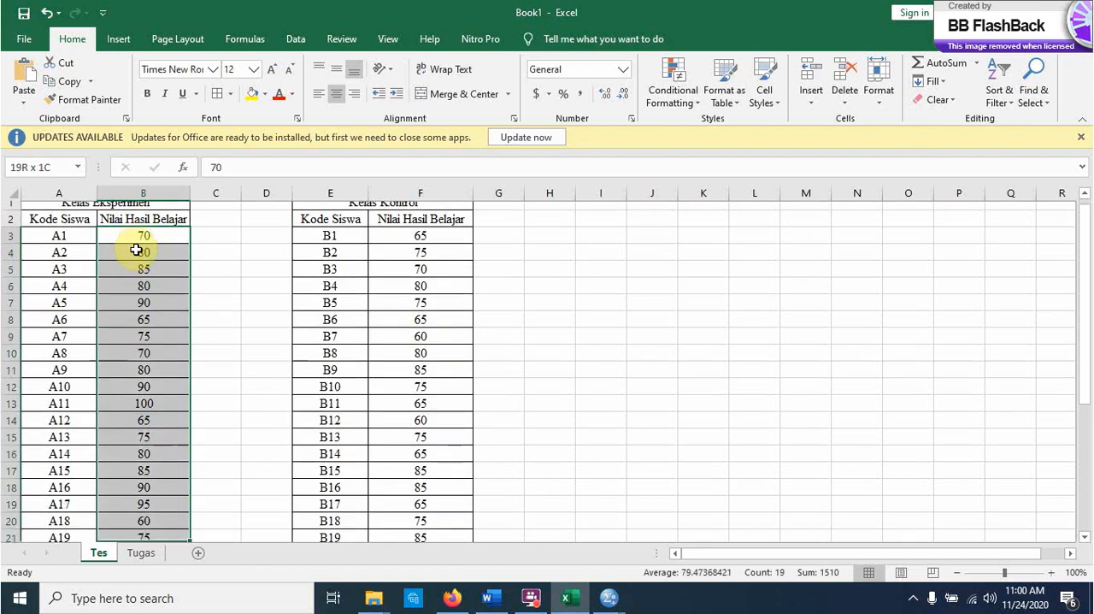
pyautogui.hotkey('shift', 'Down')
pyautogui.hotkey('ctrl', 'c')
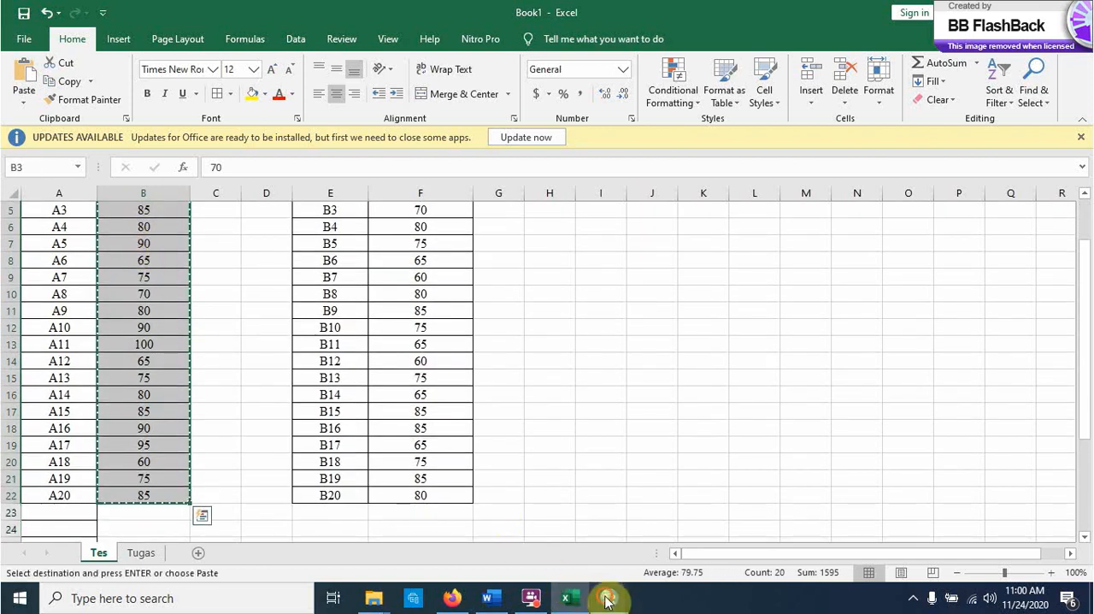
# Step: Switch back to the SPSS data set and paste the copied scores into Hasil_Belajar from row 1
pyautogui.moveTo(607, 599)
pyautogui.click(763, 500)
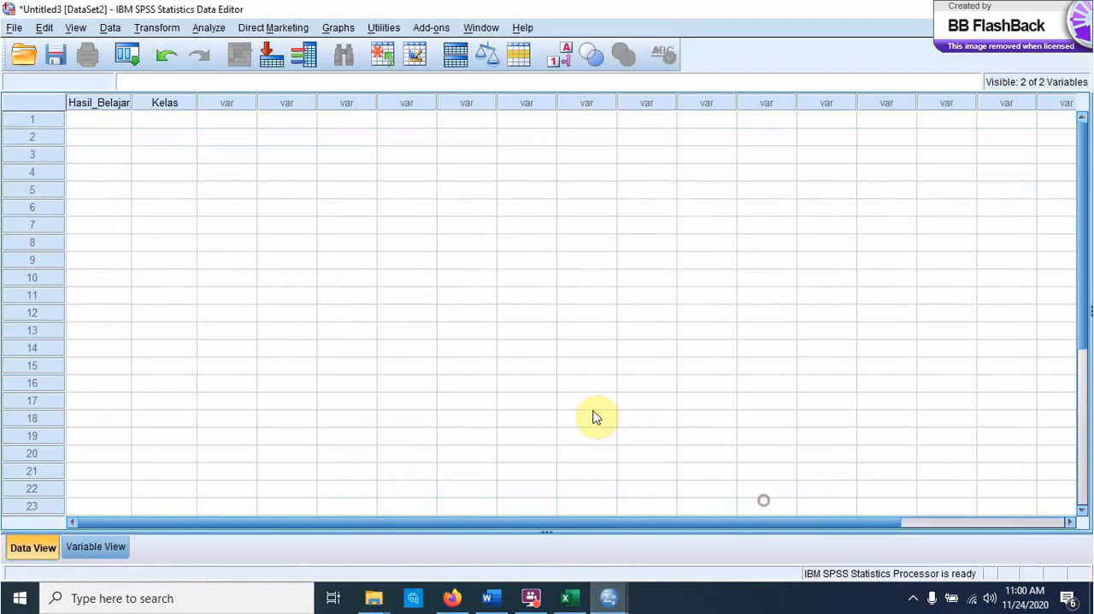
pyautogui.click(106, 126)
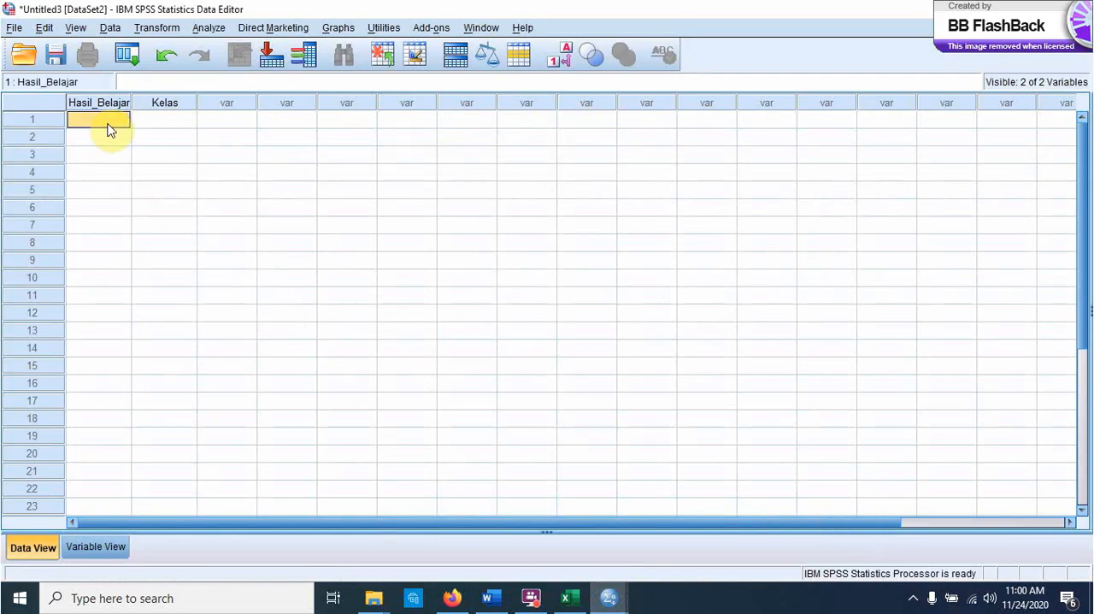
pyautogui.hotkey('ctrl', 'v')
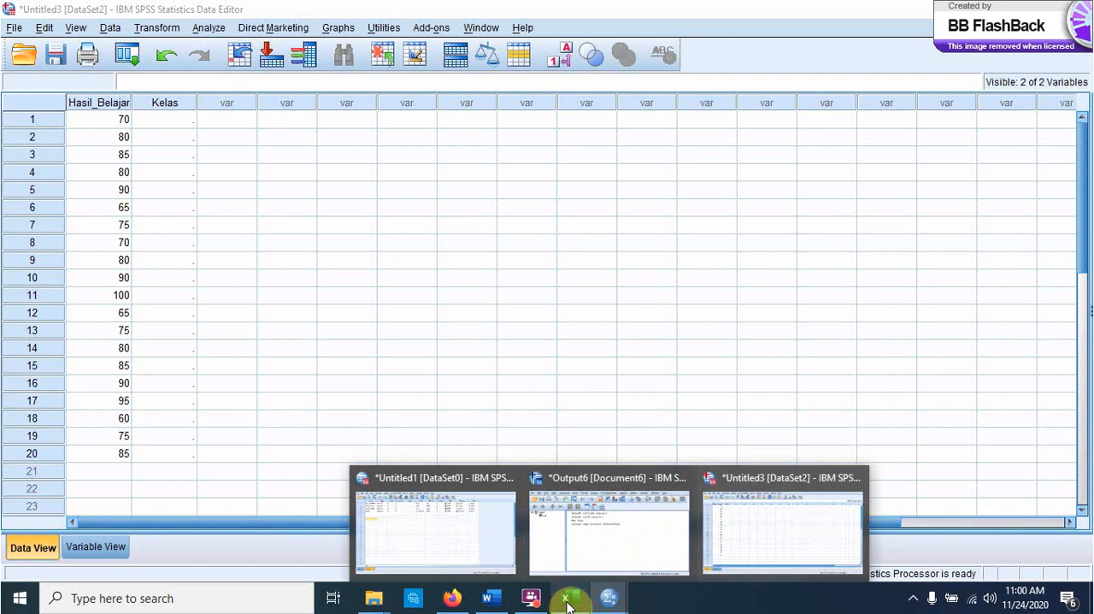
# Step: Switch to Excel and copy the Kelas Kontrol scores in F3:F22 of the Tes sheet
pyautogui.click(567, 603)
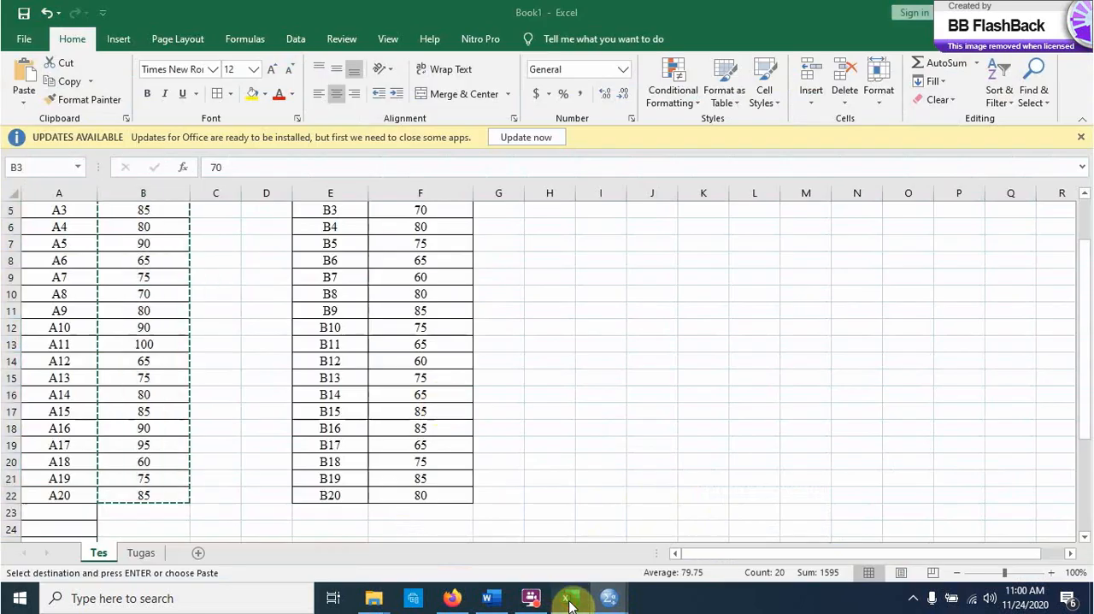
pyautogui.click(425, 496)
pyautogui.hotkey('shift', 'Up')
pyautogui.hotkey('shift', 'Up')
pyautogui.hotkey('shift', 'Up')
pyautogui.hotkey('shift', 'Up')
pyautogui.hotkey('shift', 'Up')
pyautogui.hotkey('shift', 'Up')
pyautogui.hotkey('shift', 'Up')
pyautogui.hotkey('shift', 'Up')
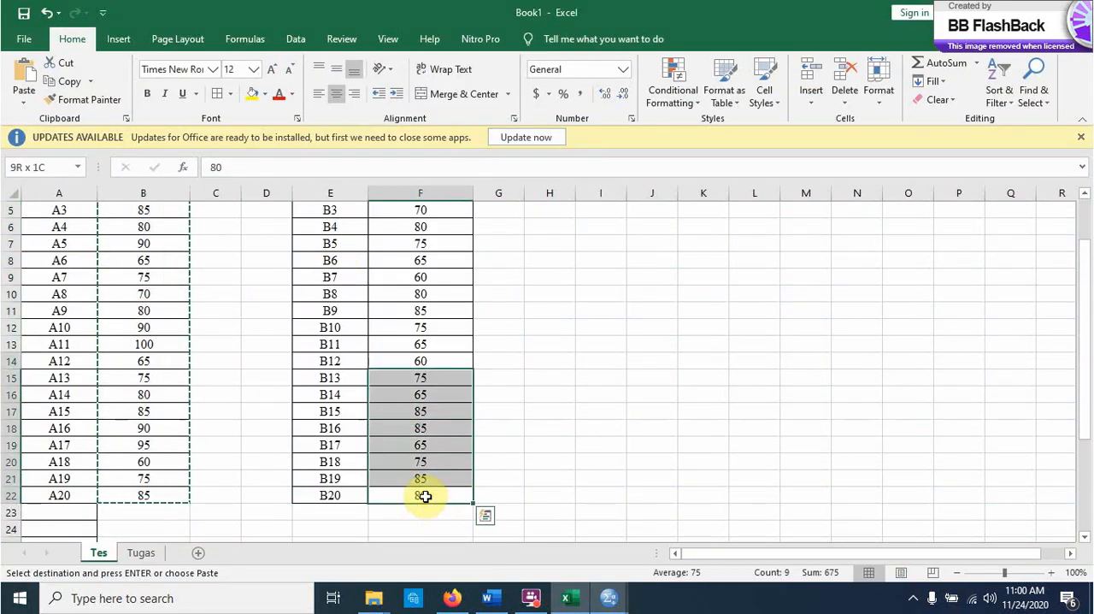
pyautogui.hotkey('shift', 'Up')
pyautogui.hotkey('shift', 'Up')
pyautogui.hotkey('shift', 'Up')
pyautogui.hotkey('shift', 'Up')
pyautogui.hotkey('shift', 'Up')
pyautogui.hotkey('shift', 'Up')
pyautogui.hotkey('shift', 'Up')
pyautogui.hotkey('shift', 'Up')
pyautogui.hotkey('shift', 'Up')
pyautogui.hotkey('shift', 'Up')
pyautogui.hotkey('shift', 'Up')
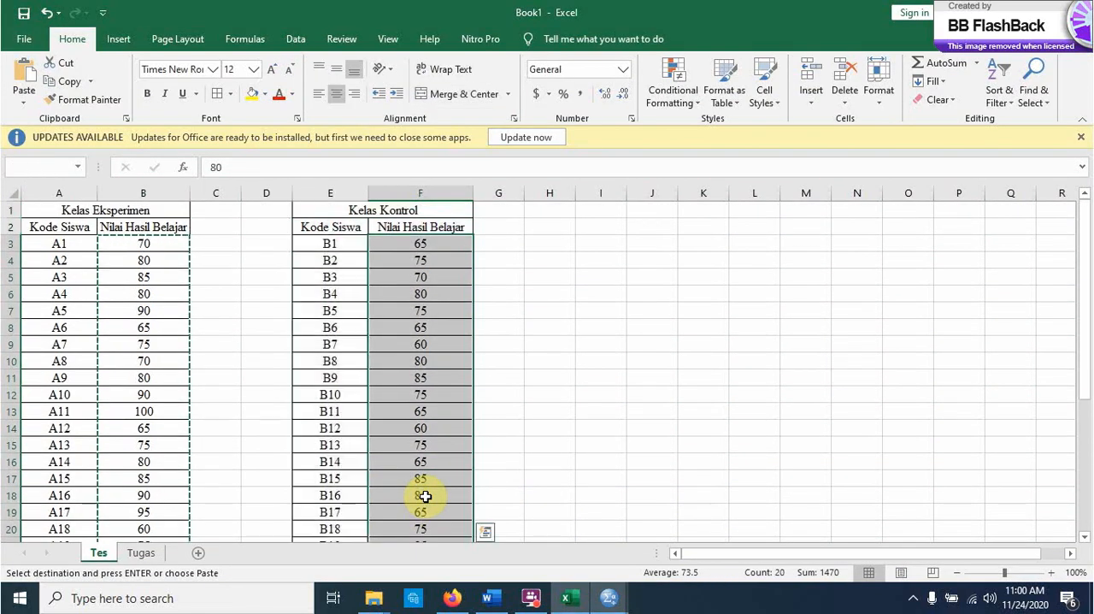
pyautogui.hotkey('ctrl', 'c')
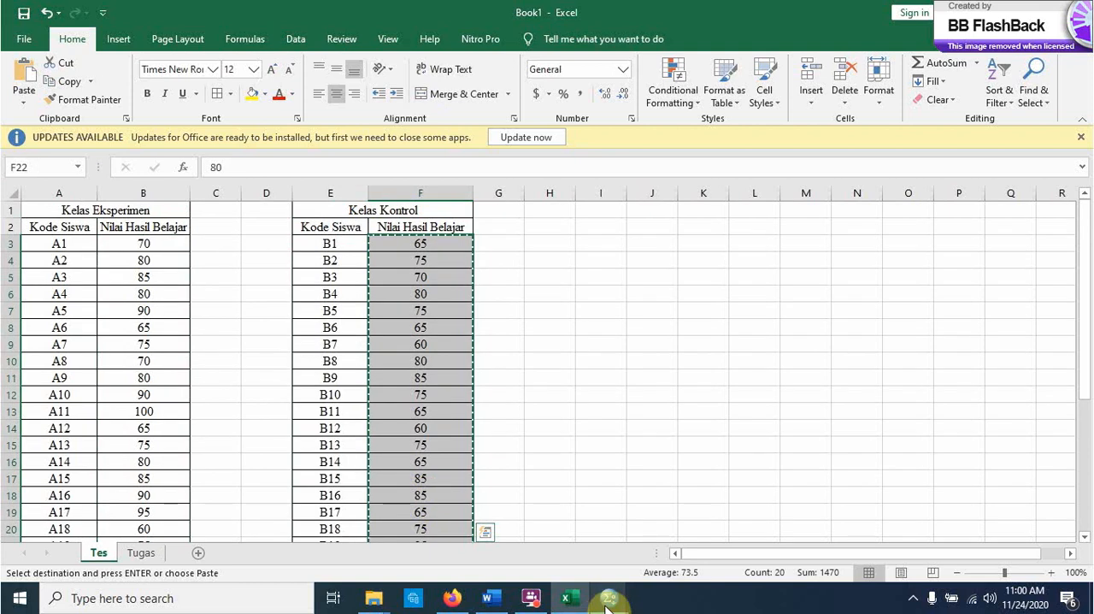
# Step: Switch back to the SPSS data set and paste the Kelas Kontrol scores into Hasil_Belajar from row 21
pyautogui.moveTo(607, 601)
pyautogui.click(759, 534)
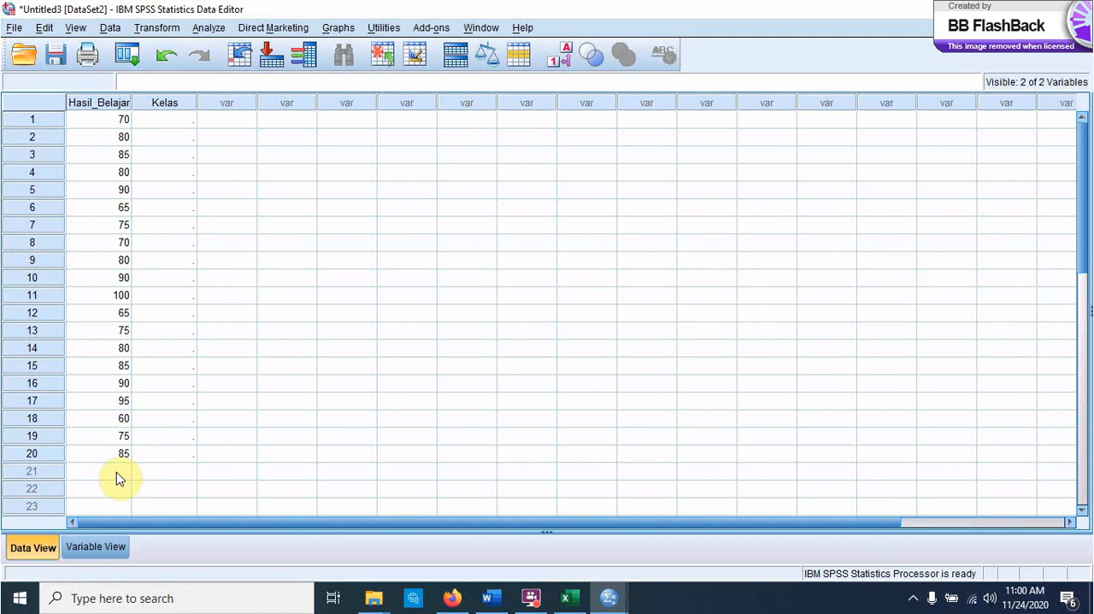
pyautogui.click(118, 478)
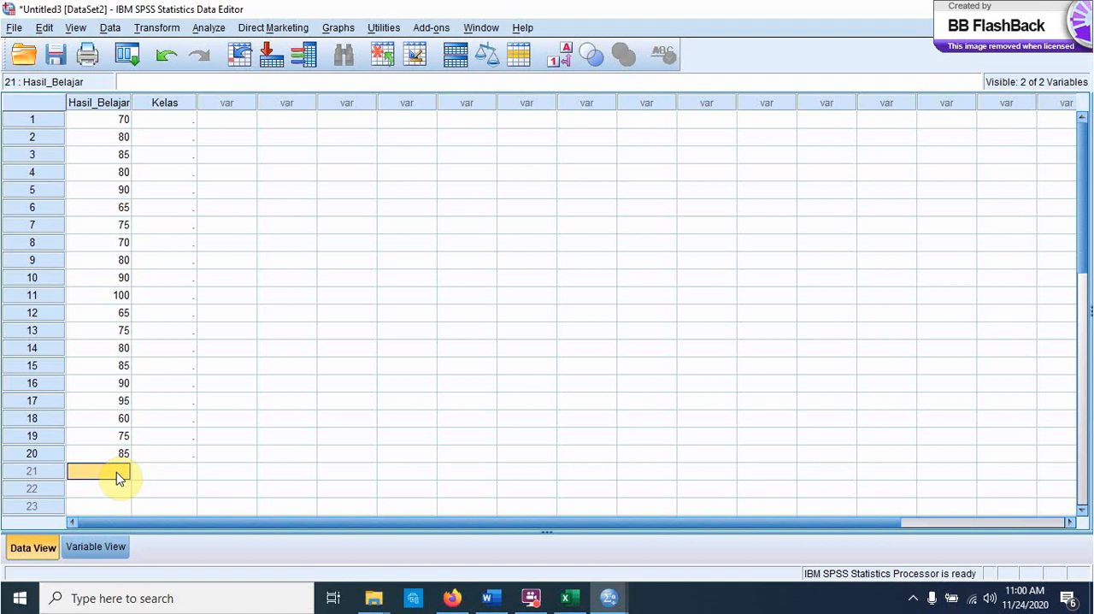
pyautogui.hotkey('ctrl', 'v')
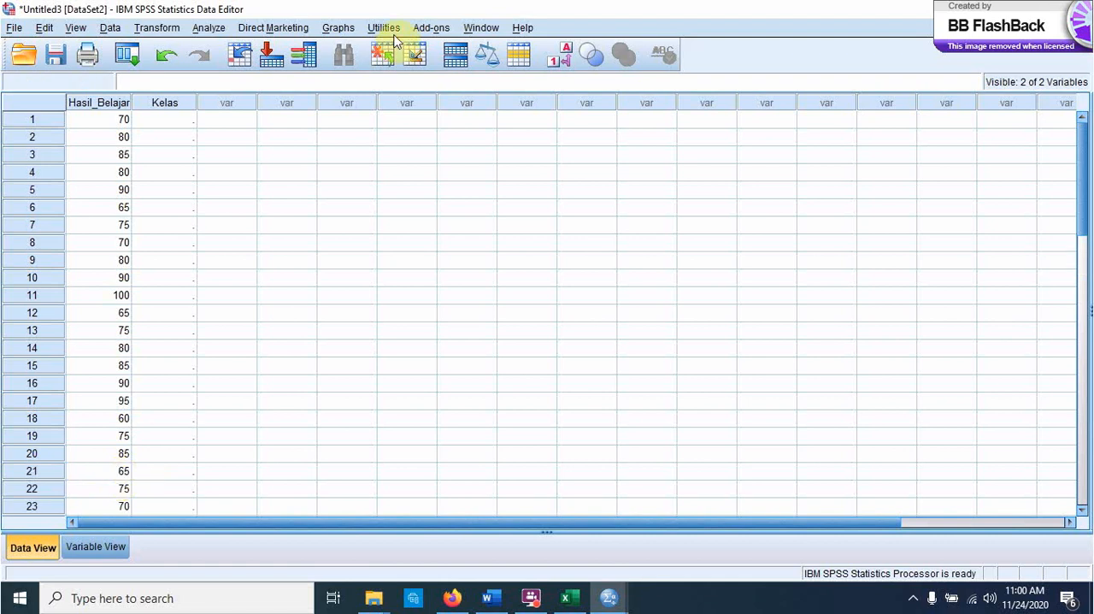
# Step: Enter the class code 1 in the Kelas column for rows 1 to 20
pyautogui.click(165, 122)
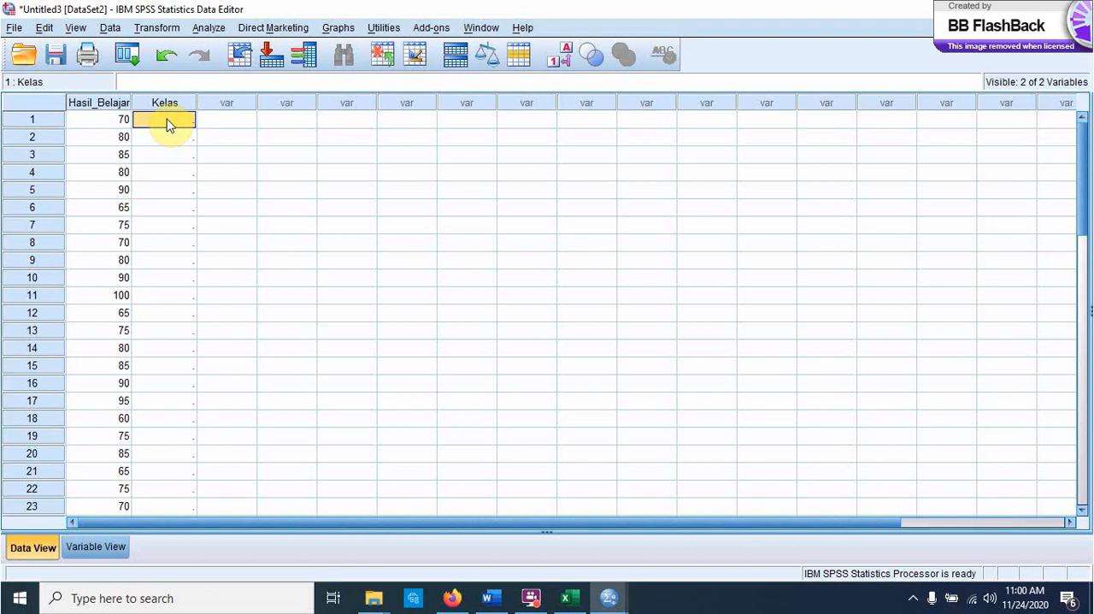
pyautogui.write('1')
pyautogui.press('Return')
pyautogui.write('1')
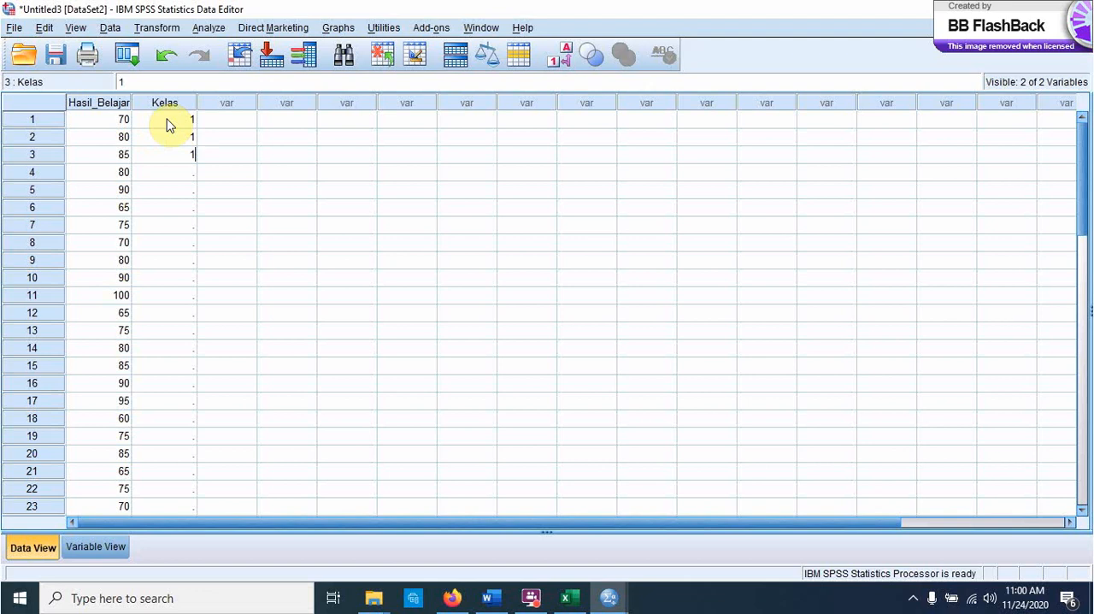
pyautogui.write(' 1 1 1 1 1 1 ')
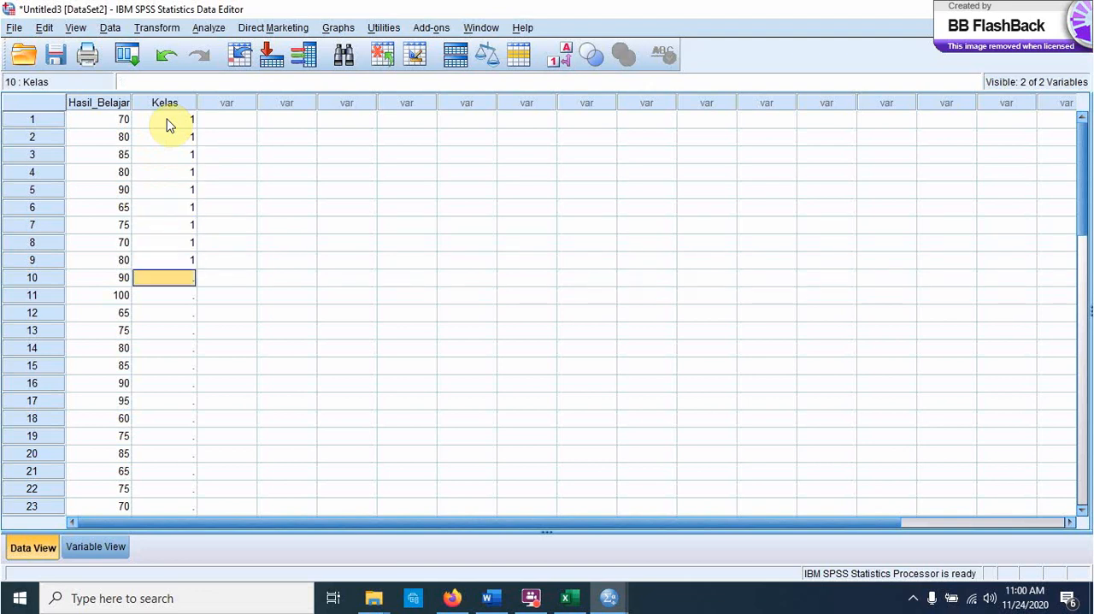
pyautogui.write('1')
pyautogui.press('Return')
pyautogui.write('1')
pyautogui.write('11')
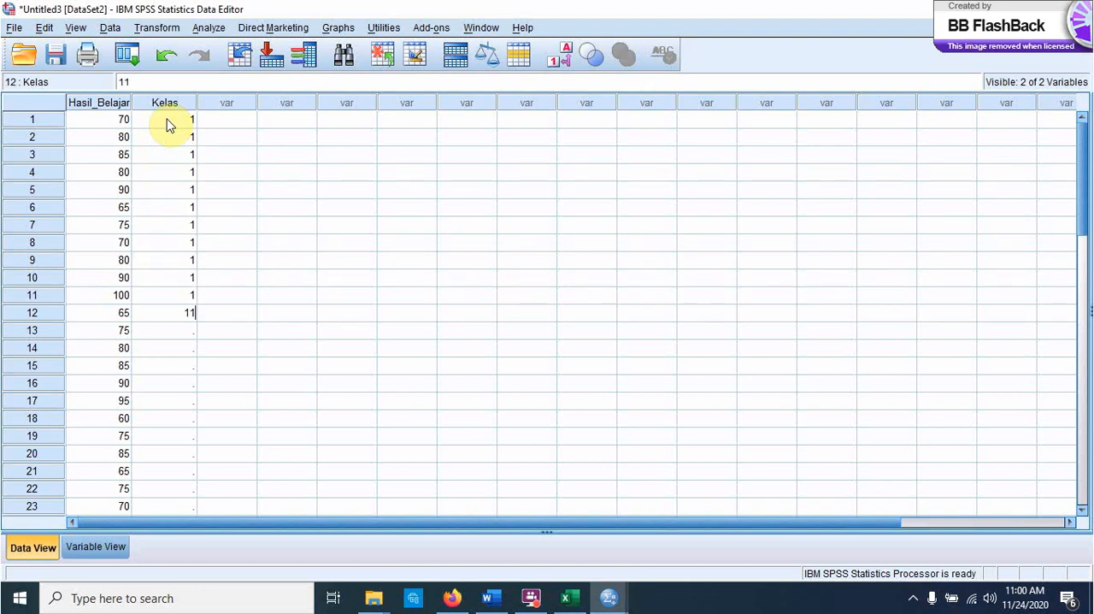
pyautogui.press('Return')
pyautogui.press('Up')
pyautogui.write('1')
pyautogui.press('Return')
pyautogui.write('1')
pyautogui.press('Return')
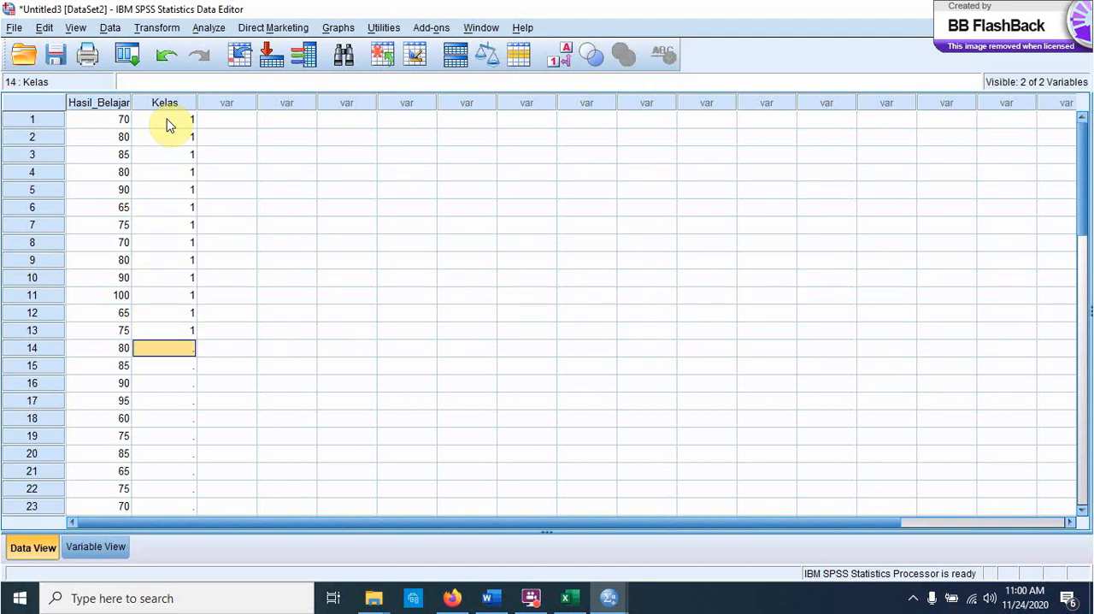
pyautogui.write('1')
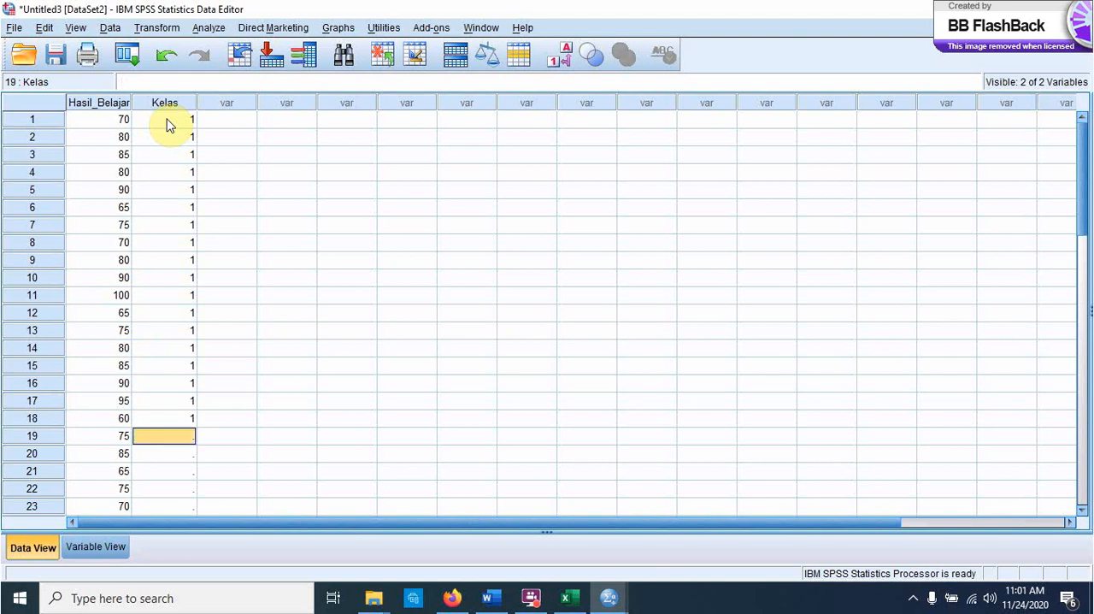
pyautogui.write(' 1 1 1 1 1')
pyautogui.press('Return')
pyautogui.write('1')
pyautogui.press('Return')
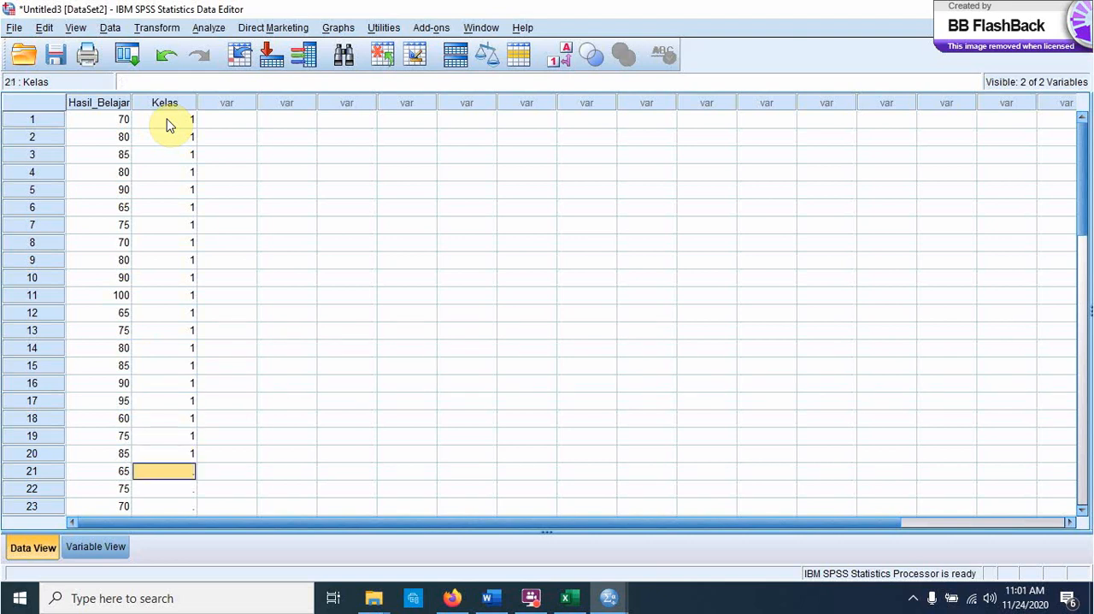
# Step: Enter the class code 2 in the Kelas column for rows 21 to 40
pyautogui.write('2')
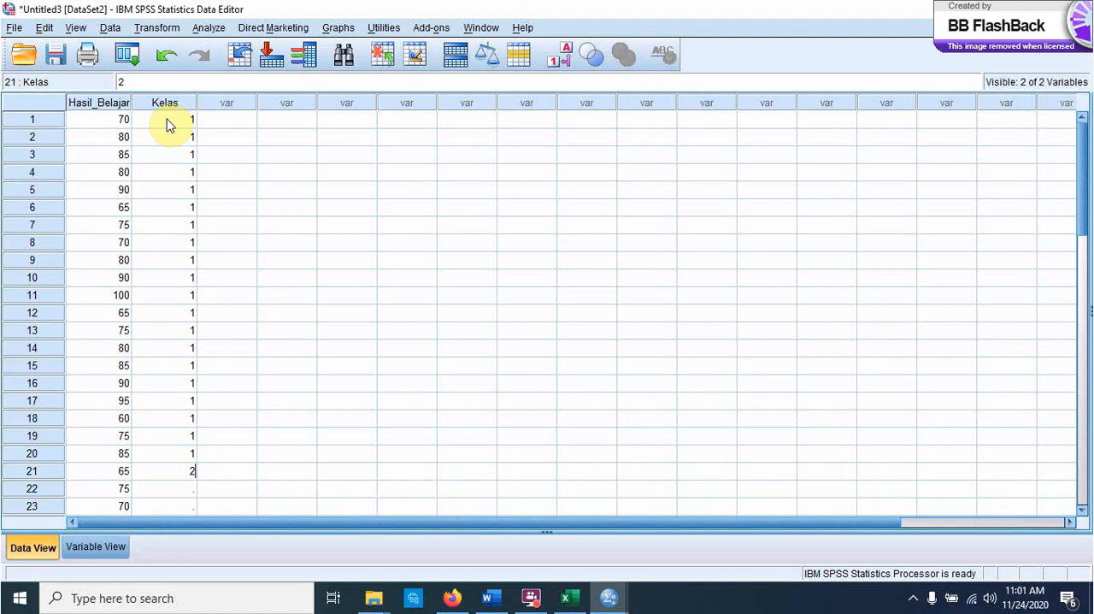
pyautogui.press('Return')
pyautogui.write('2')
pyautogui.press('Return')
pyautogui.write('2')
pyautogui.press('Return')
pyautogui.write('2')
pyautogui.press('Return')
pyautogui.write('2')
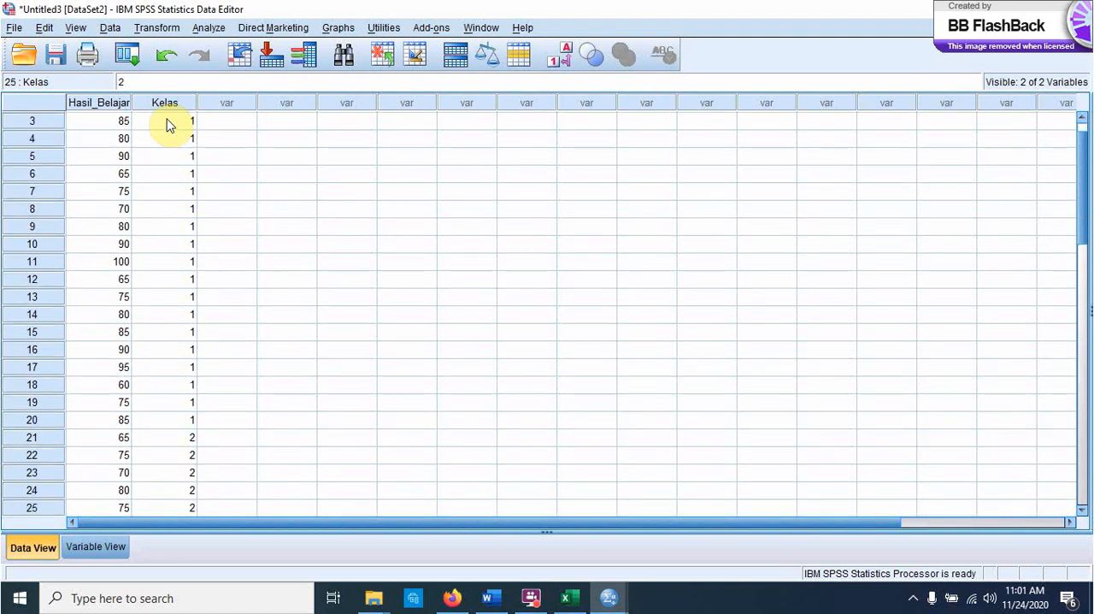
pyautogui.write('2')
pyautogui.press('BackSpace')
pyautogui.press('Return')
pyautogui.write('2')
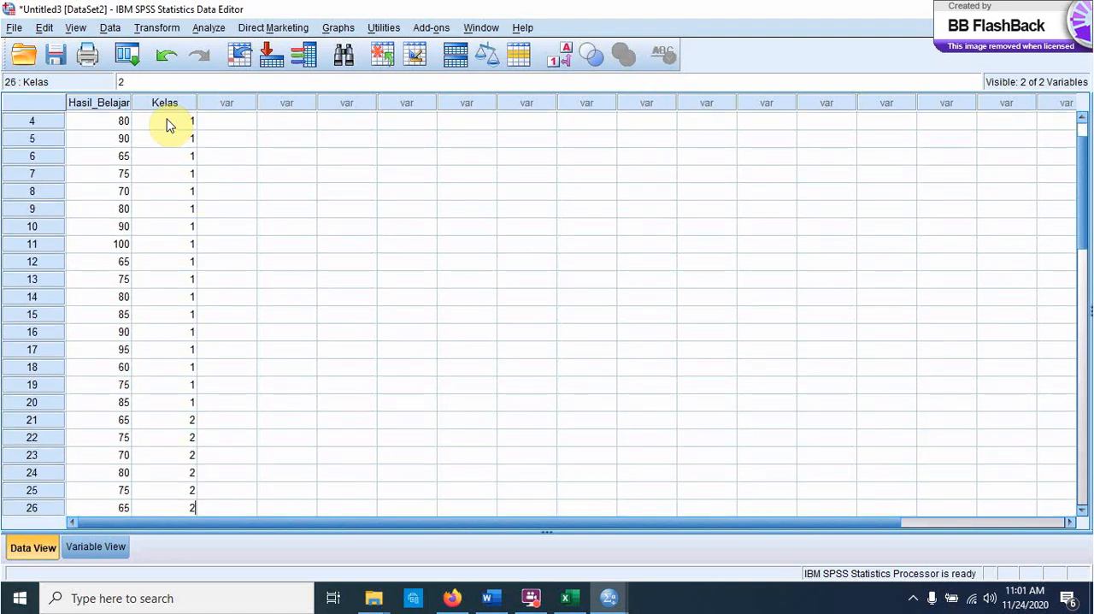
pyautogui.press('Return')
pyautogui.write('2')
pyautogui.press('Return')
pyautogui.write('2')
pyautogui.press('Return')
pyautogui.write('2')
pyautogui.press('Return')
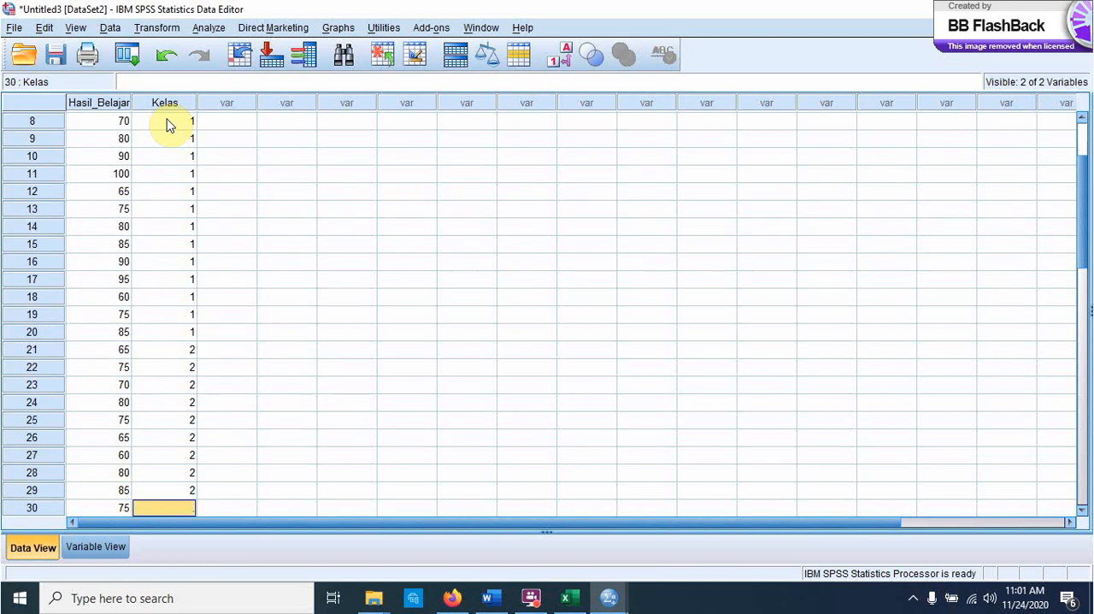
pyautogui.write('2')
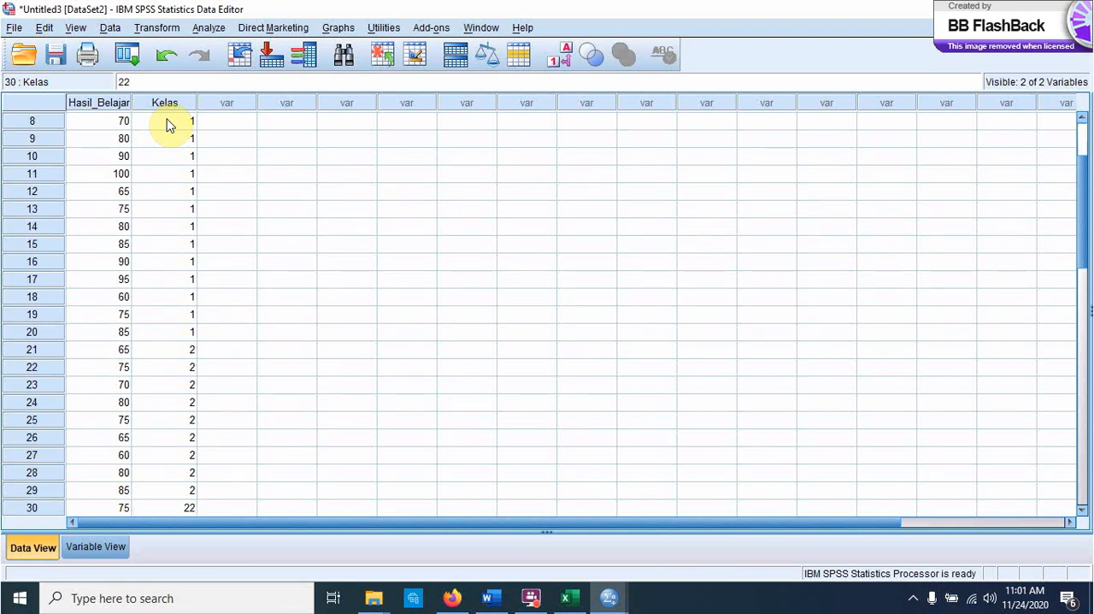
pyautogui.write('2')
pyautogui.press('BackSpace')
pyautogui.press('Return')
pyautogui.write('2')
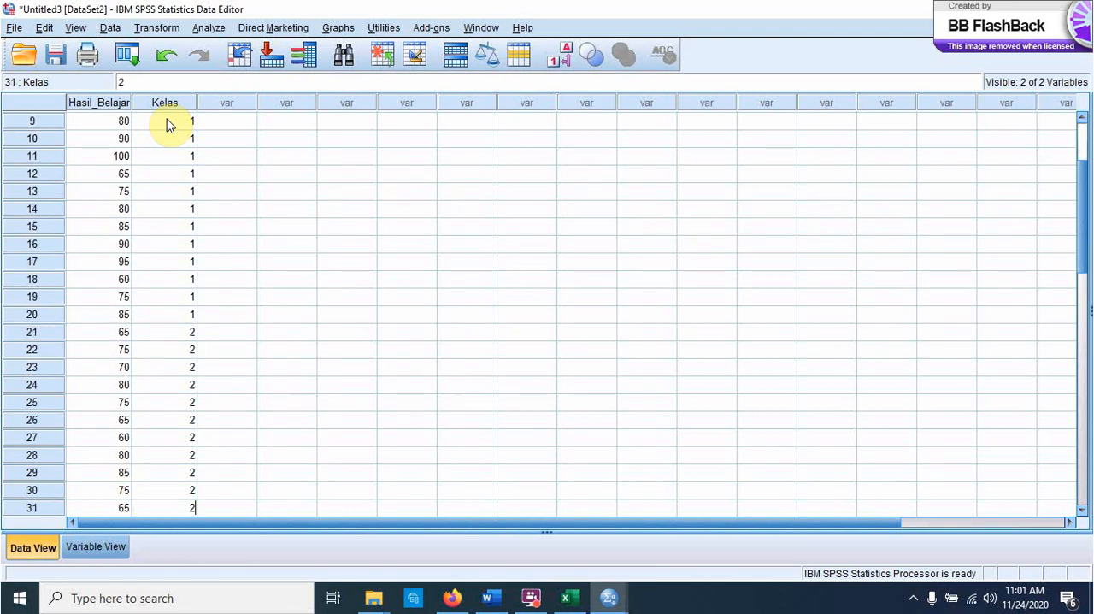
pyautogui.press('Return')
pyautogui.write('2')
pyautogui.press('Return')
pyautogui.write('2')
pyautogui.press('Return')
pyautogui.write('2')
pyautogui.press('Return')
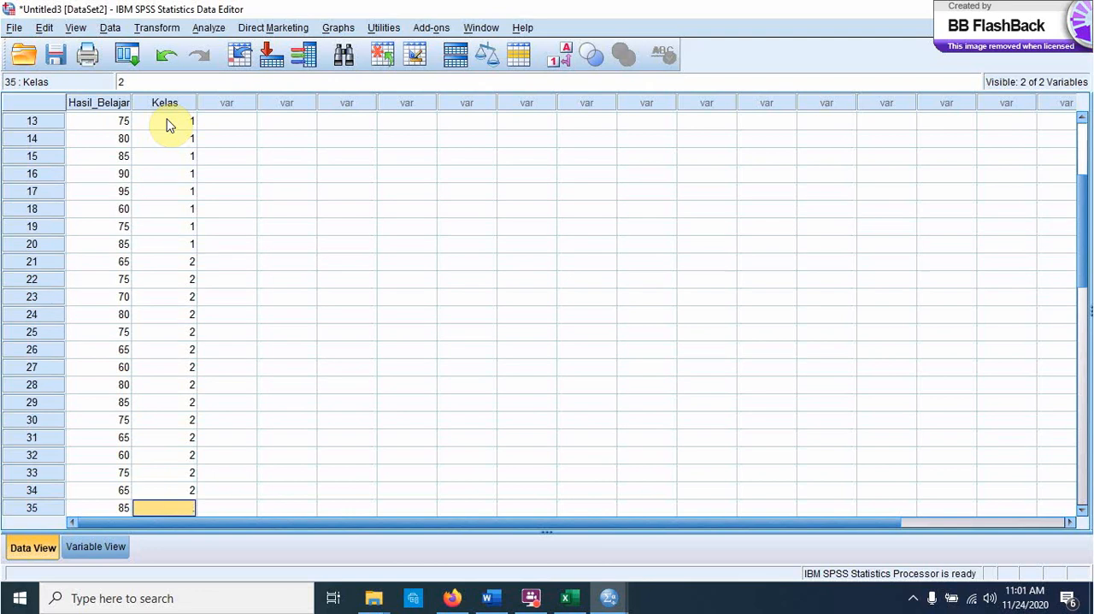
pyautogui.write('2')
pyautogui.press('Return')
pyautogui.write('2')
pyautogui.press('Return')
pyautogui.write('2')
pyautogui.press('Return')
pyautogui.write('2')
pyautogui.press('Return')
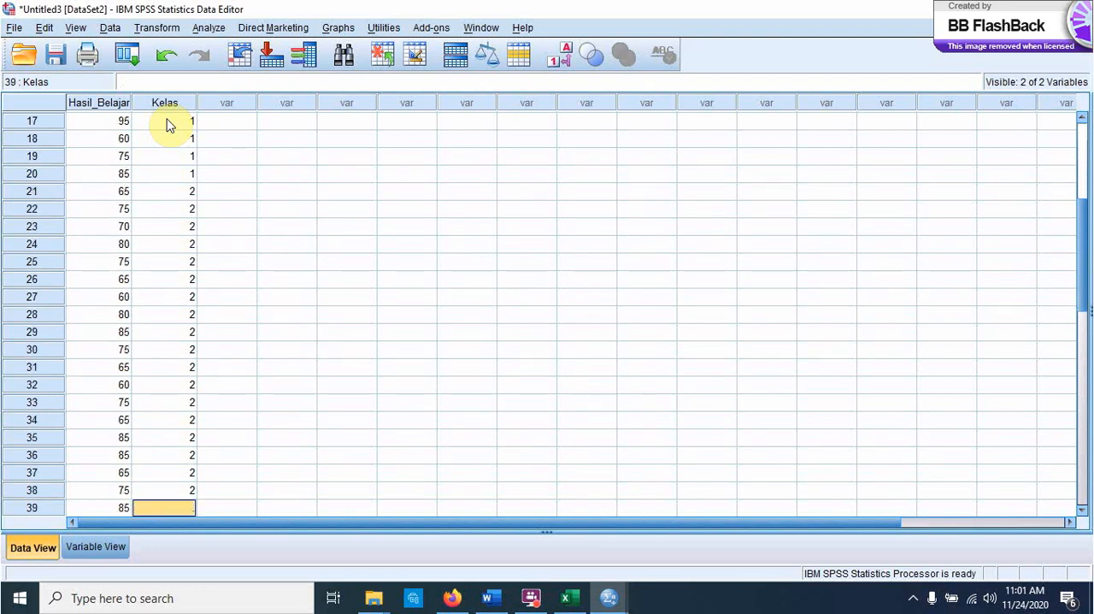
pyautogui.write('2')
pyautogui.press('Return')
pyautogui.write('2')
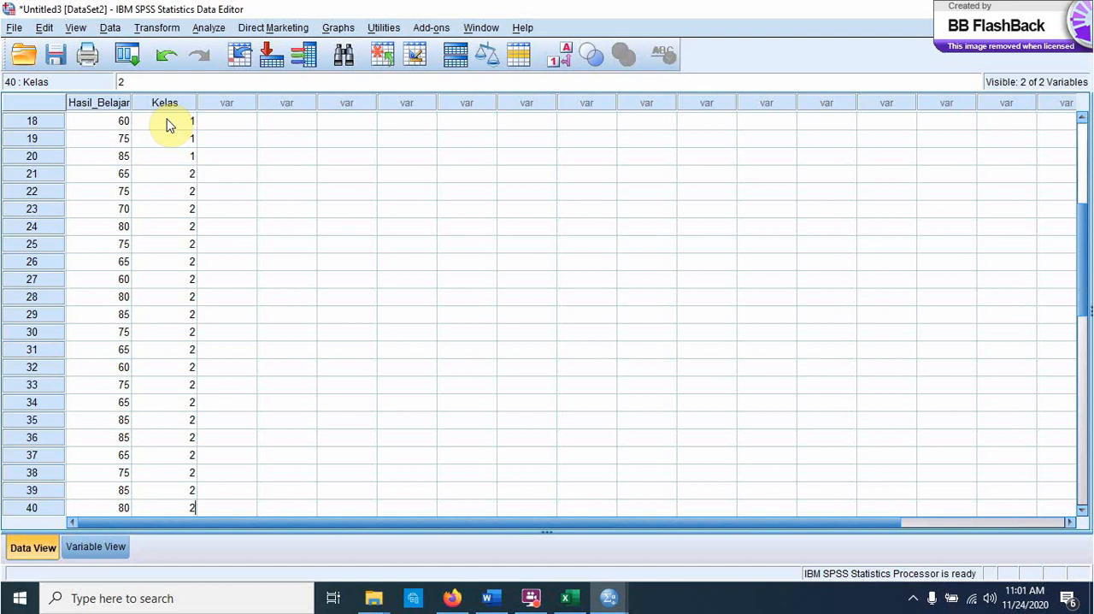
# Step: Set up a One-Way ANOVA with Hasil_Belajar as the dependent variable and Kelas as the factor
pyautogui.click(209, 34)
pyautogui.moveTo(227, 112)
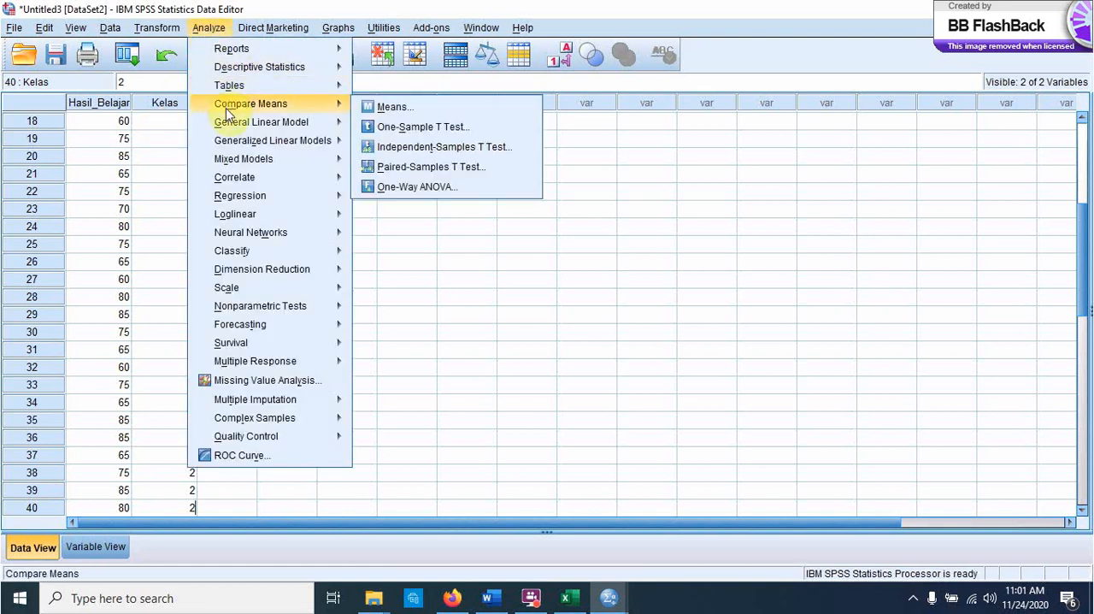
pyautogui.click(382, 188)
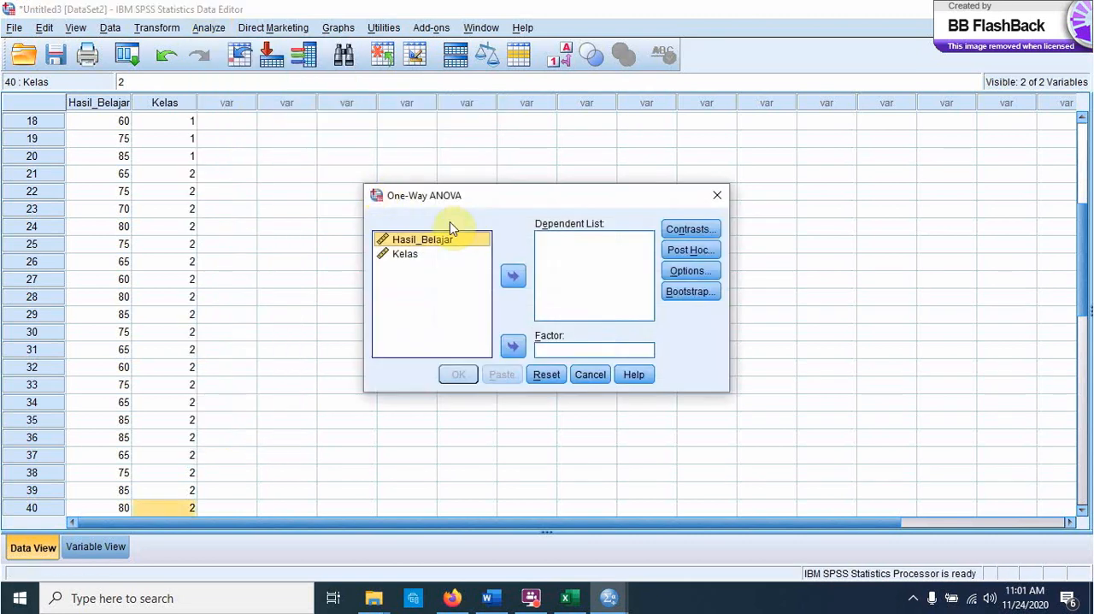
pyautogui.click(513, 277)
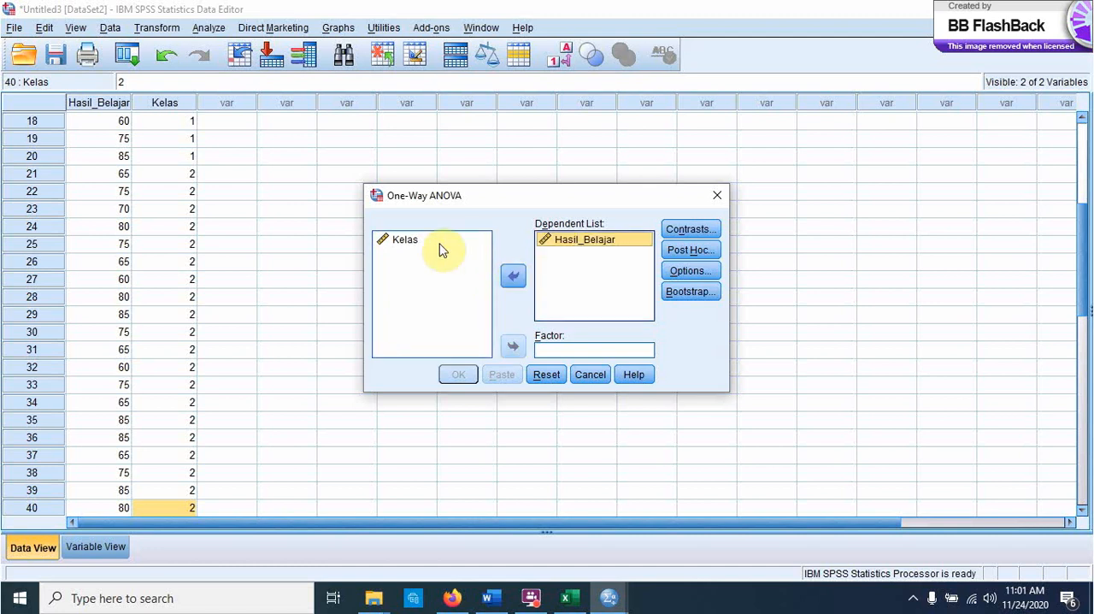
pyautogui.click(405, 244)
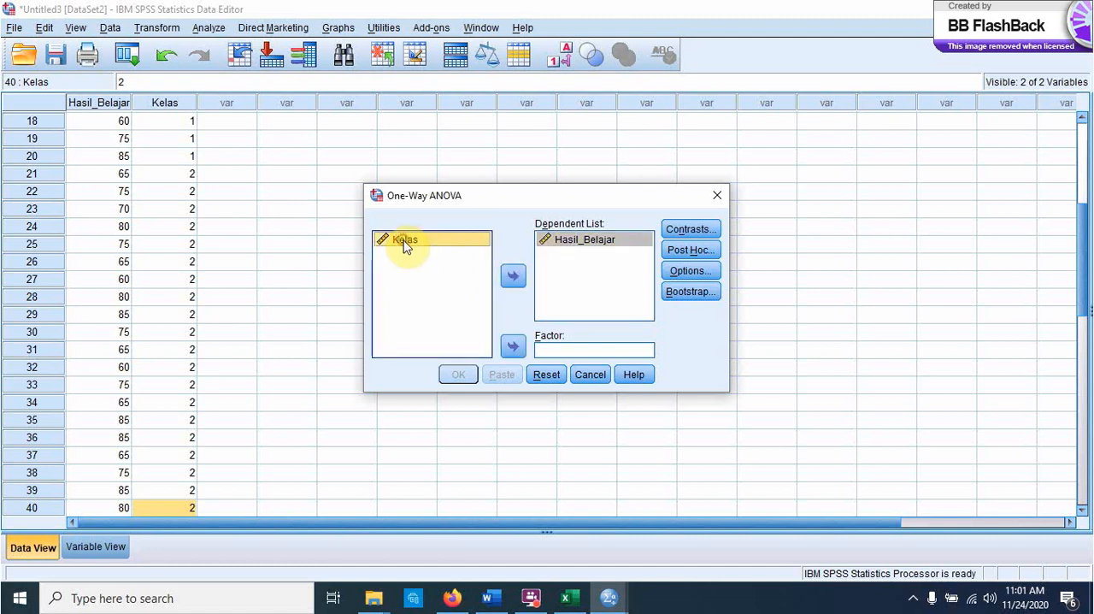
pyautogui.click(512, 346)
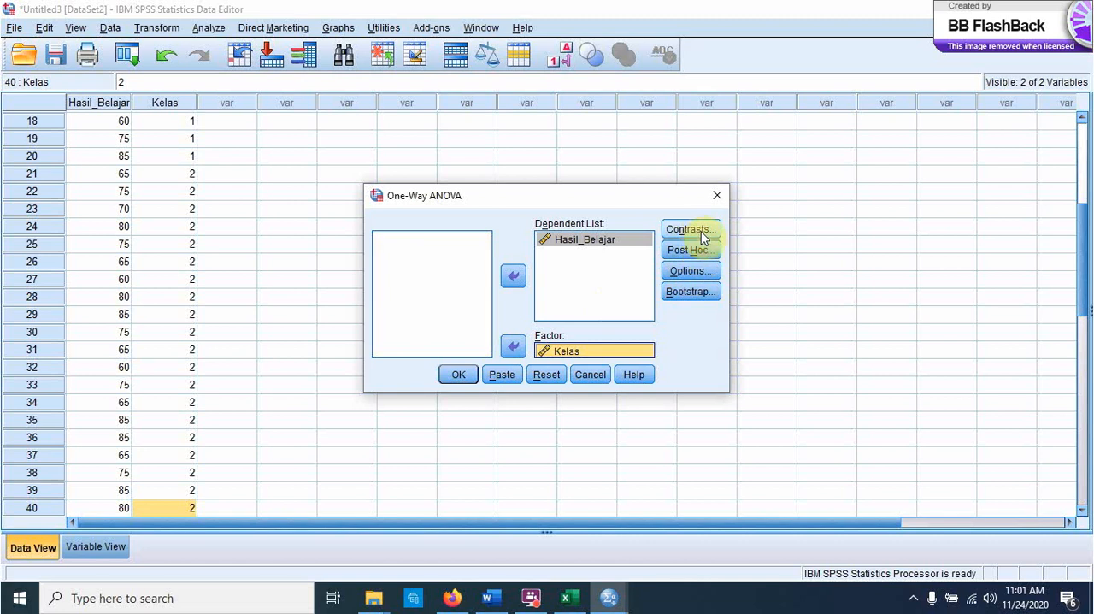
# Step: Include the homogeneity of variance test in the One-Way ANOVA options and run the analysis
pyautogui.click(692, 272)
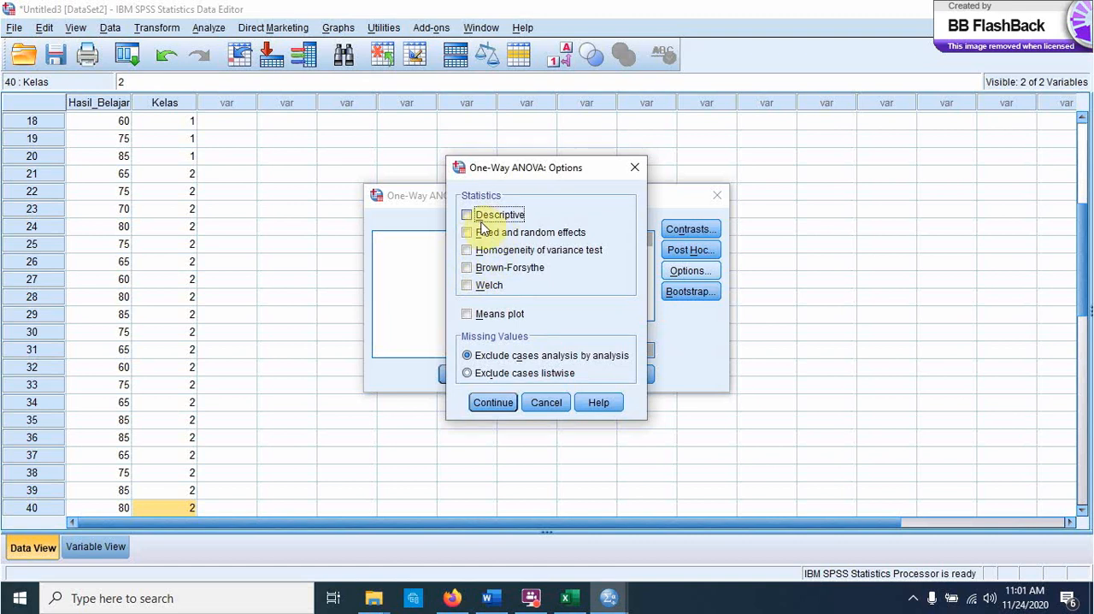
pyautogui.click(467, 251)
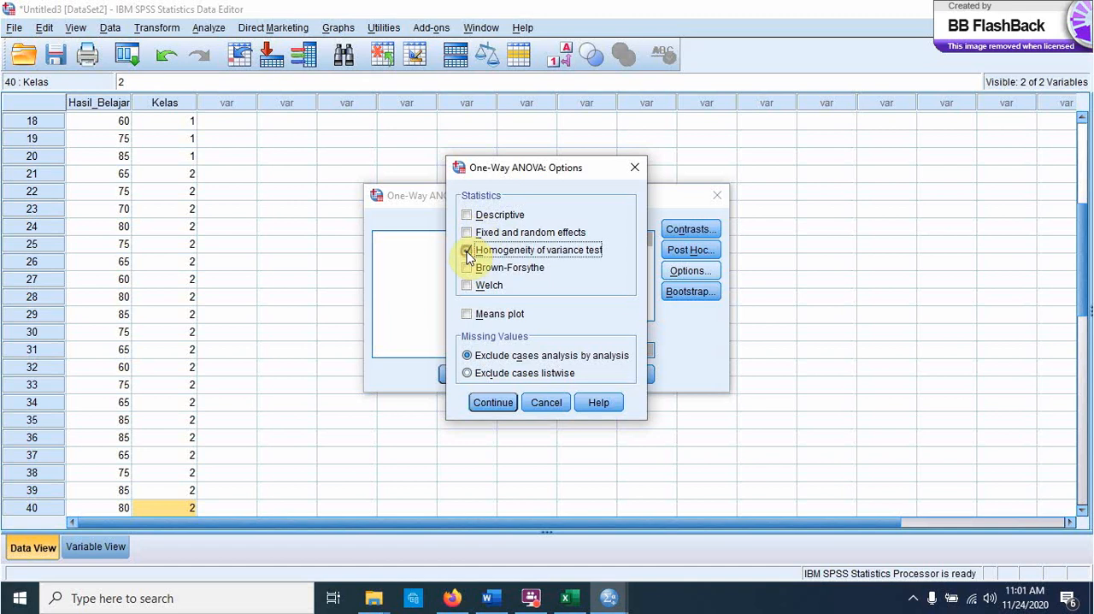
pyautogui.click(489, 404)
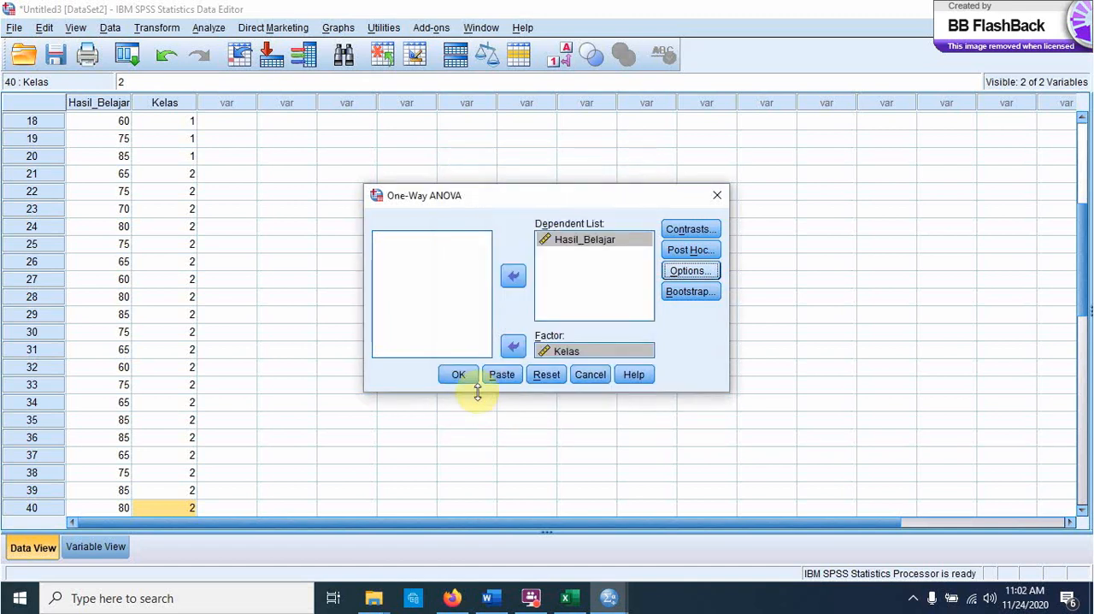
pyautogui.click(458, 376)
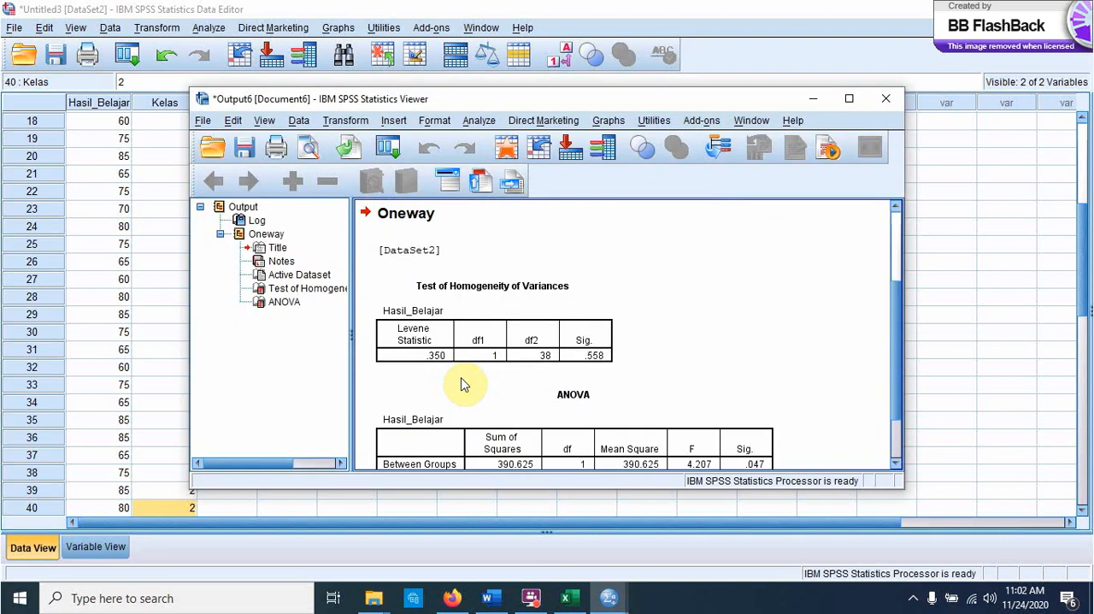
# Step: Select and copy the Test of Homogeneity of Variances table in the output
pyautogui.click(479, 307)
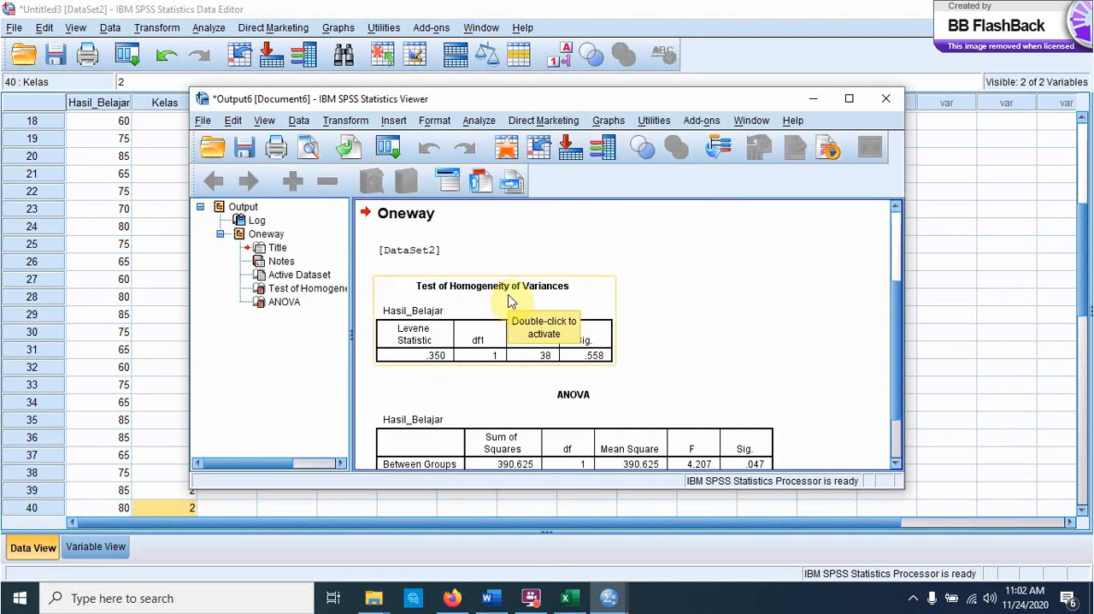
pyautogui.click(622, 306)
pyautogui.click(601, 347)
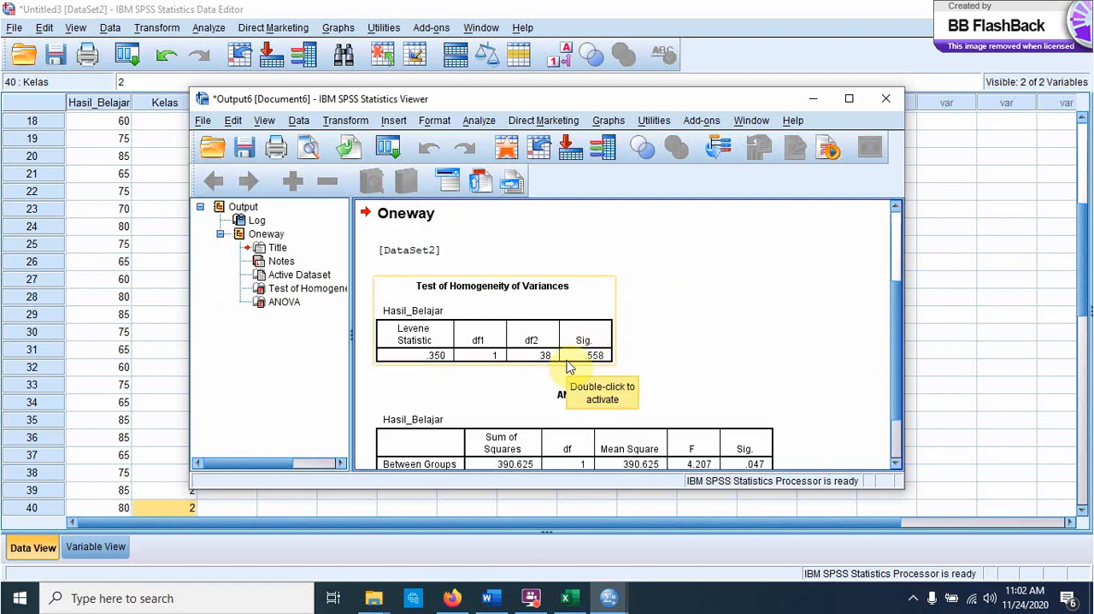
pyautogui.click(541, 299)
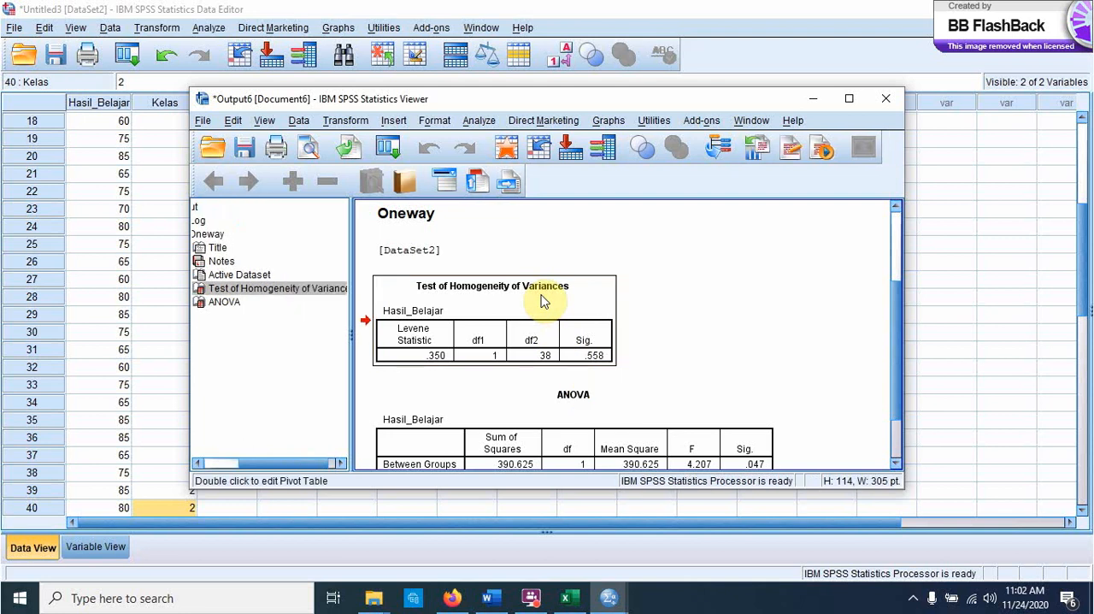
# Step: Switch to the Word document, add blank lines below the last normality table to reach page 2, and paste the homogeneity table there
pyautogui.click(495, 597)
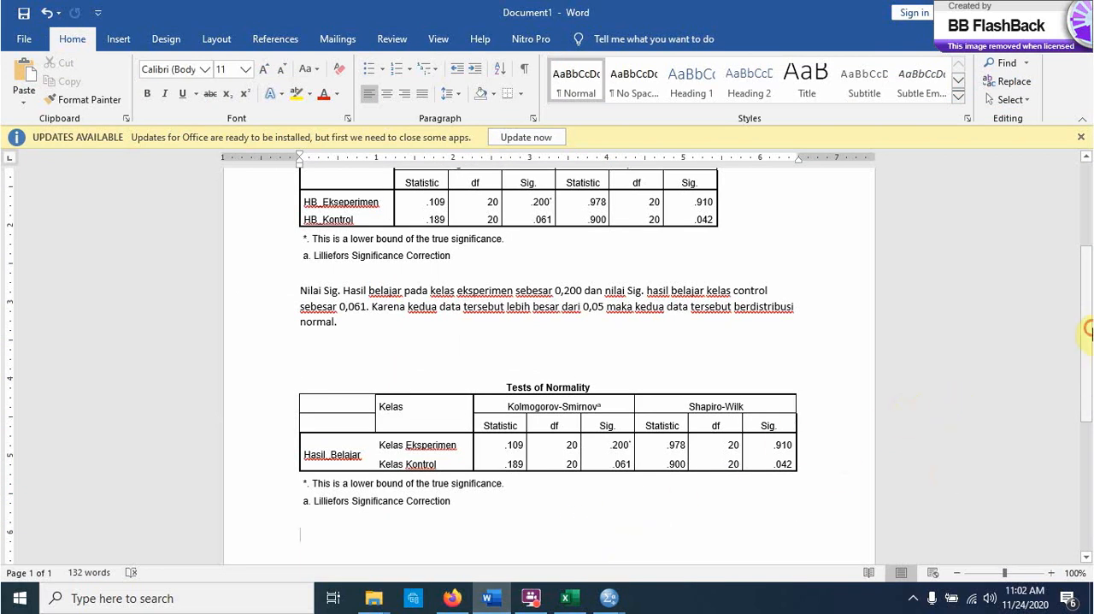
pyautogui.scroll(-5, 1077, 385)
pyautogui.press('Return')
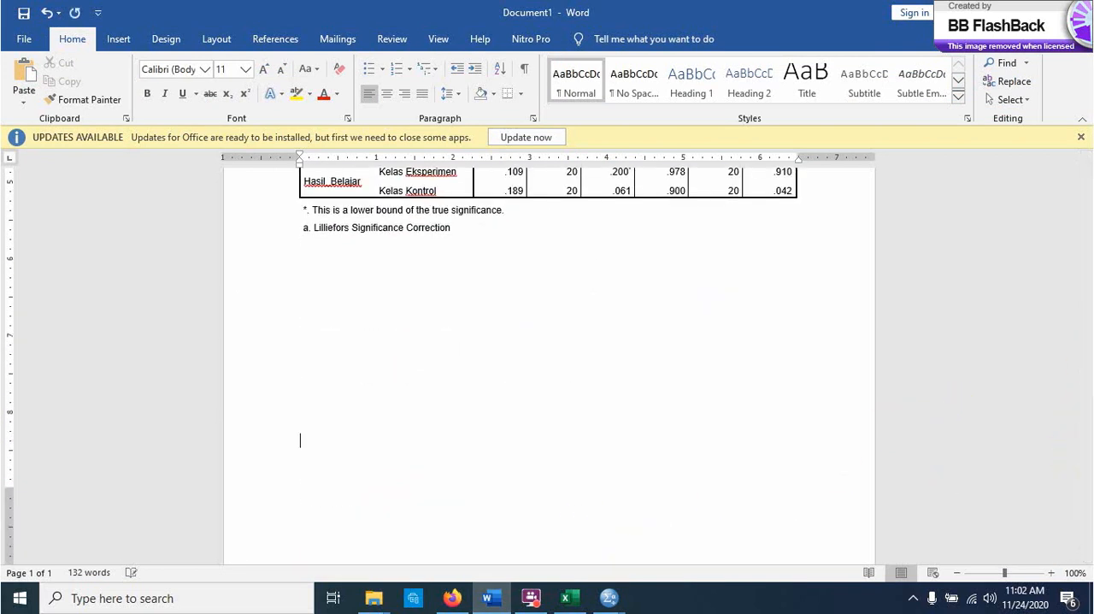
pyautogui.press('Return')
pyautogui.press('Return')
pyautogui.press('Return')
pyautogui.press('Return')
pyautogui.press('Return')
pyautogui.press('Return')
pyautogui.press('Return')
pyautogui.press('Return')
pyautogui.press('Return')
pyautogui.press('Return')
pyautogui.press('Return')
pyautogui.press('BackSpace')
pyautogui.press('BackSpace')
pyautogui.press('BackSpace')
pyautogui.press('BackSpace')
pyautogui.press('BackSpace')
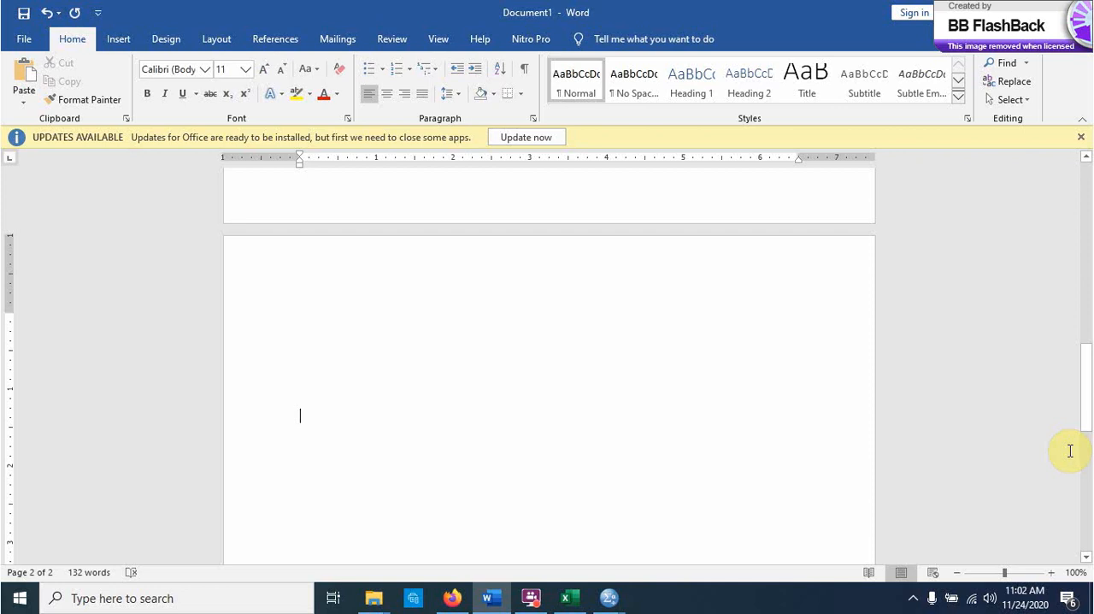
pyautogui.write('Test of Homogeneity of Variances Hasil_Belajar Levene Statistic\tdf1\tdf2\tSig. .350\t1\t38\t.558')
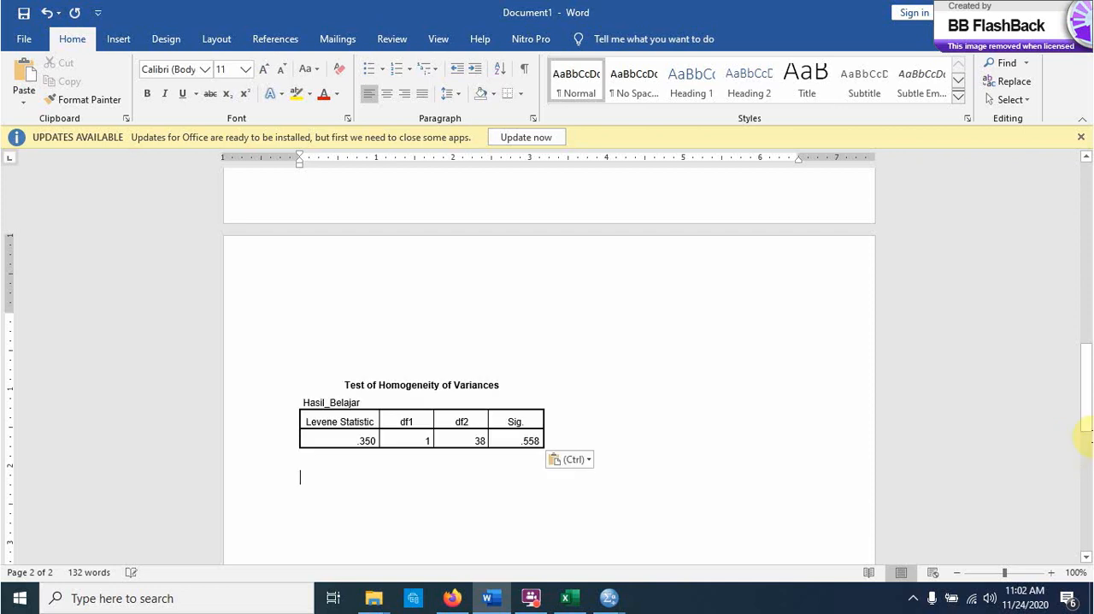
# Step: Copy the two Sig. decision-rule lines from the start of page 1 and paste them above the homogeneity table on page 2
pyautogui.moveTo(1087, 359); pyautogui.dragTo(1087, 176)
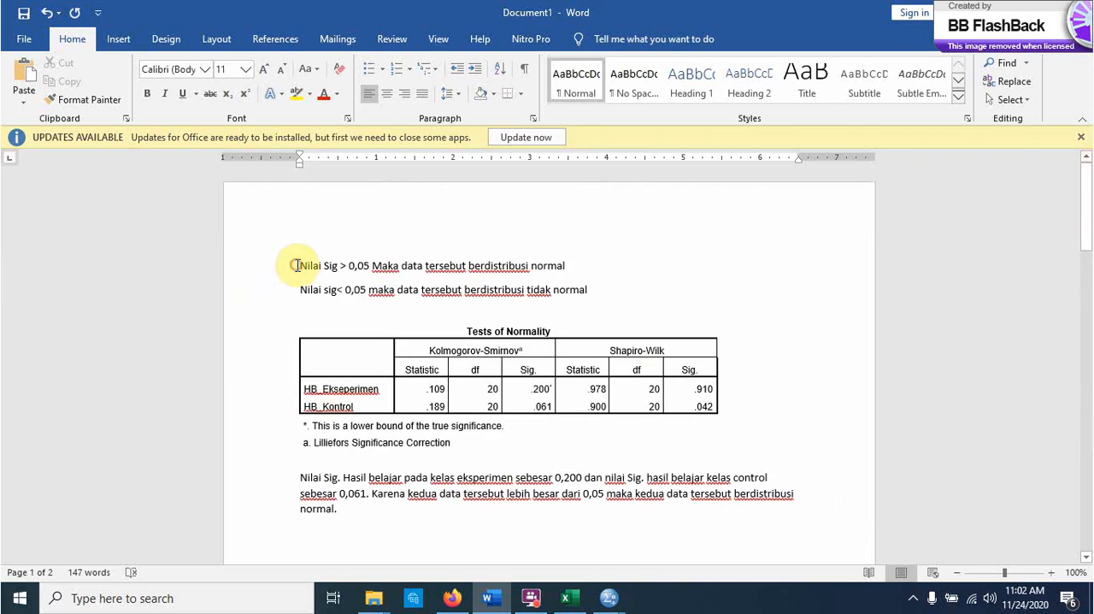
pyautogui.moveTo(300, 265); pyautogui.dragTo(597, 292)
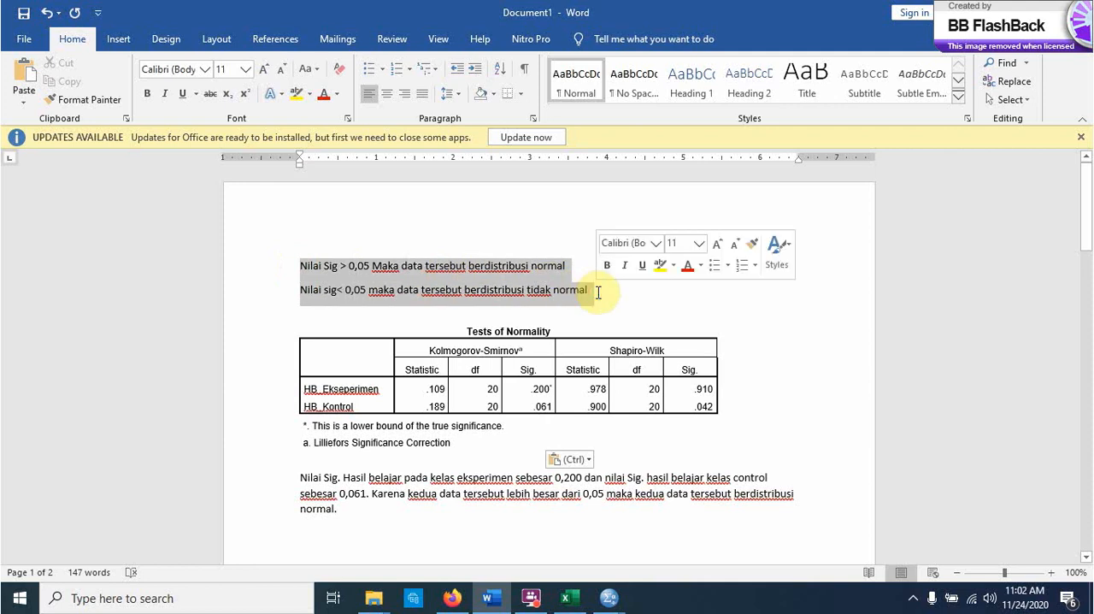
pyautogui.hotkey('ctrl', 'c')
pyautogui.press('Down')
pyautogui.press('Down')
pyautogui.press('Down')
pyautogui.press('Down')
pyautogui.press('Down')
pyautogui.press('Down')
pyautogui.press('Down')
pyautogui.press('Down')
pyautogui.press('Down')
pyautogui.press('Down')
pyautogui.press('Down')
pyautogui.press('Down')
pyautogui.press('Down')
pyautogui.press('Down')
pyautogui.press('Down')
pyautogui.press('Down')
pyautogui.press('Down')
pyautogui.press('Down')
pyautogui.press('Down')
pyautogui.press('Down')
pyautogui.press('Down')
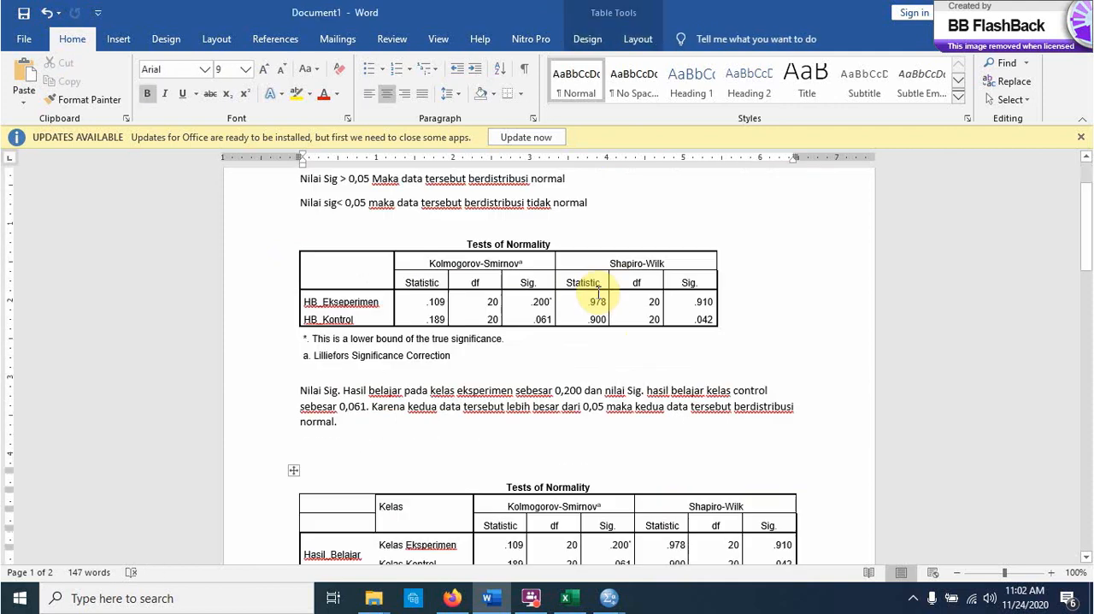
pyautogui.press('Up')
pyautogui.press('Up')
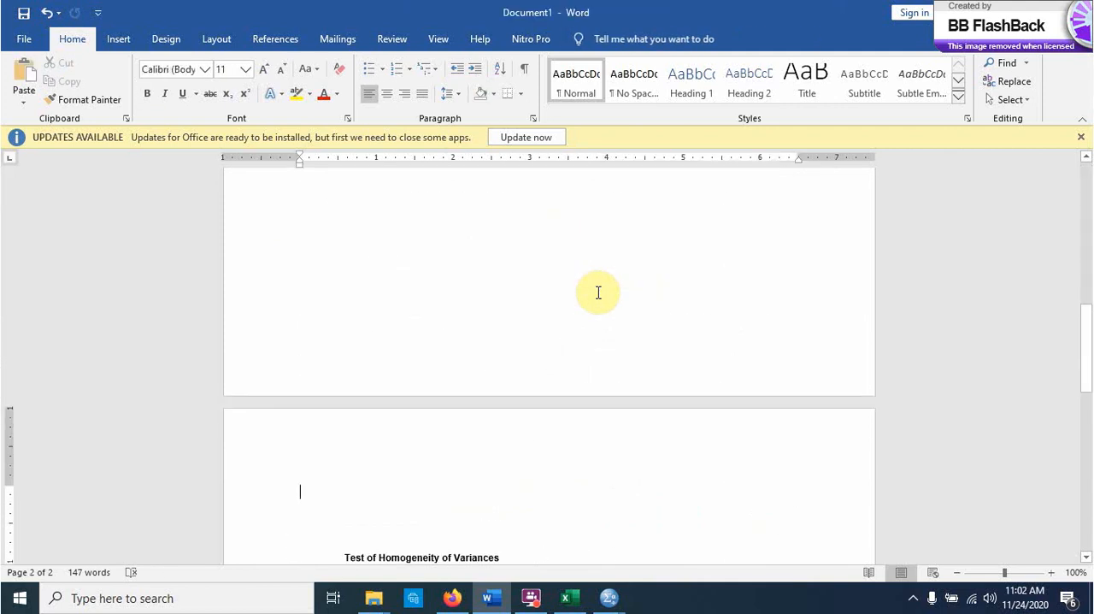
pyautogui.hotkey('ctrl', 'v')
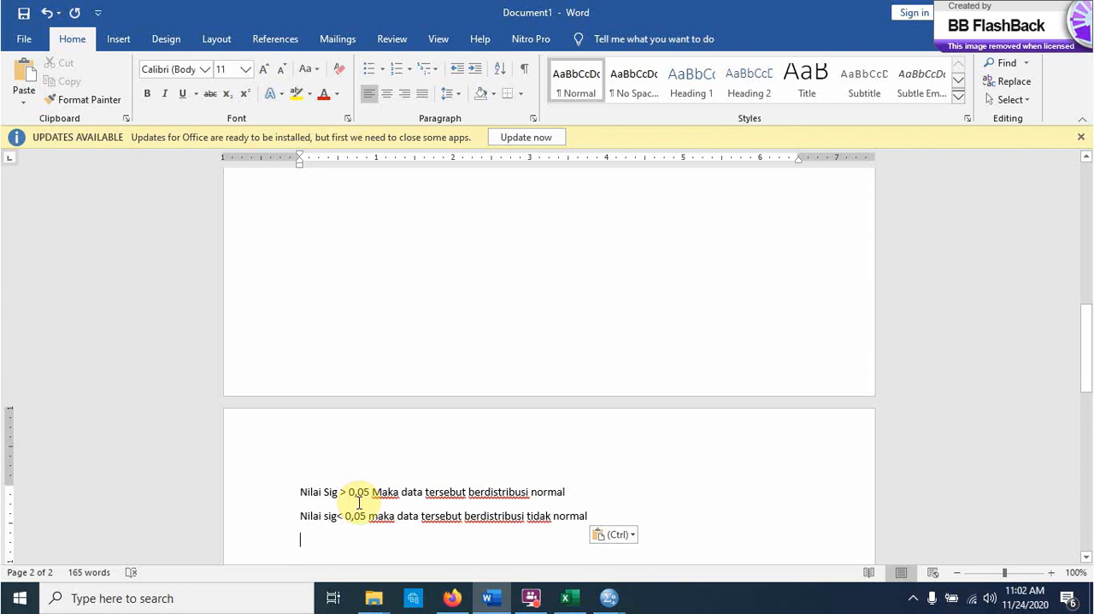
# Step: Replace the word "normal" with "Homogen" at the end of the pasted "Nilai Sig > 0,05" line
pyautogui.click(563, 492)
pyautogui.press('BackSpace')
pyautogui.press('BackSpace')
pyautogui.press('BackSpace')
pyautogui.press('BackSpace')
pyautogui.press('BackSpace')
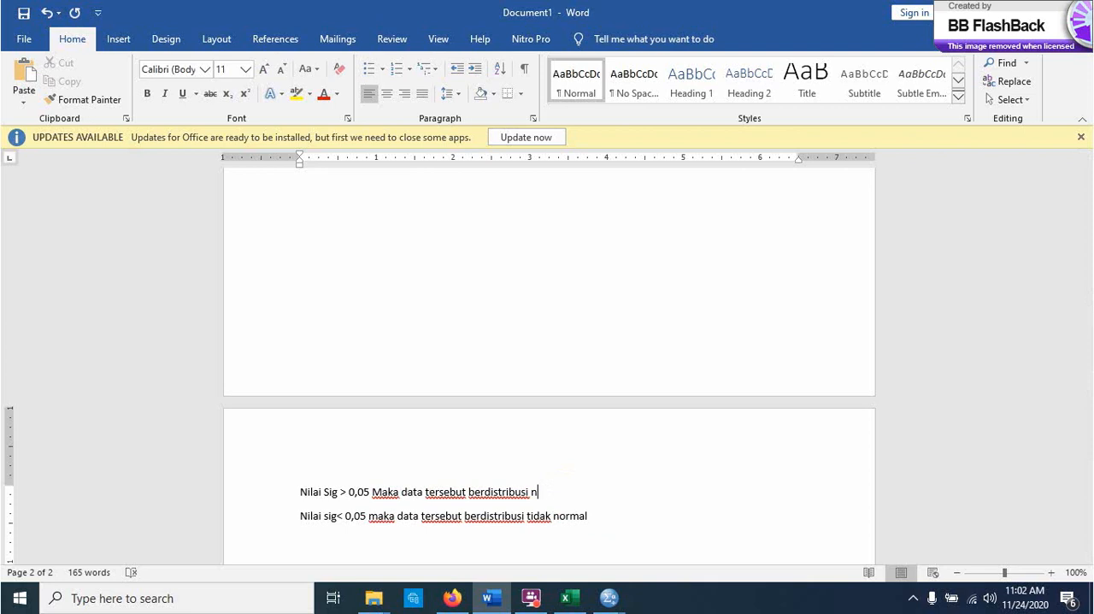
pyautogui.press('BackSpace')
pyautogui.write('Homogen')
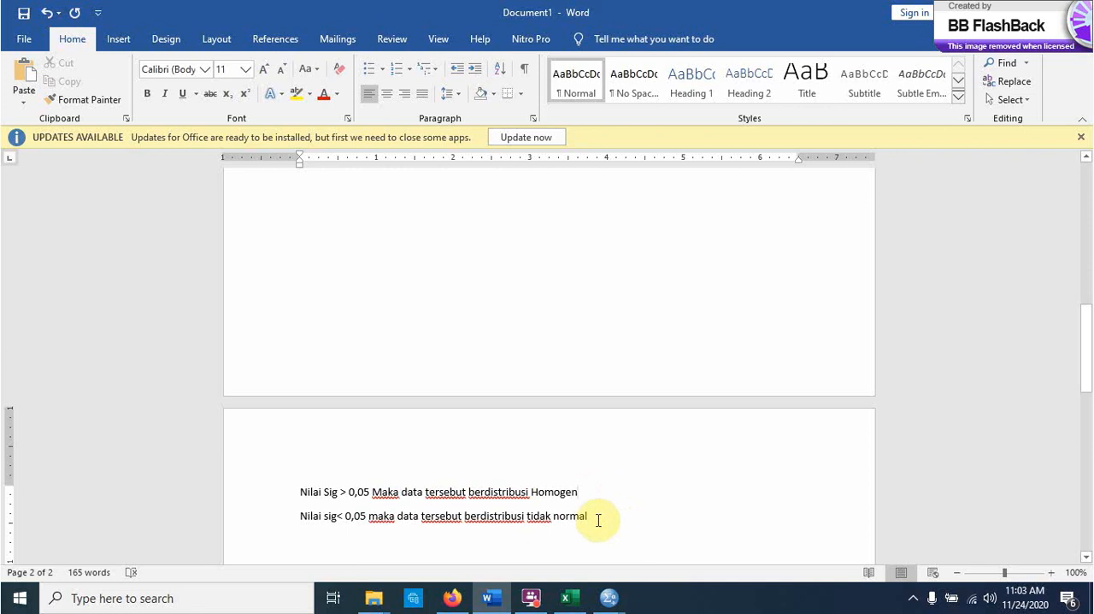
# Step: Replace "normal" with "homogen" at the end of the pasted "Nilai sig< 0,05" line
pyautogui.click(598, 517)
pyautogui.press('BackSpace')
pyautogui.press('BackSpace')
pyautogui.press('BackSpace')
pyautogui.press('BackSpace')
pyautogui.press('BackSpace')
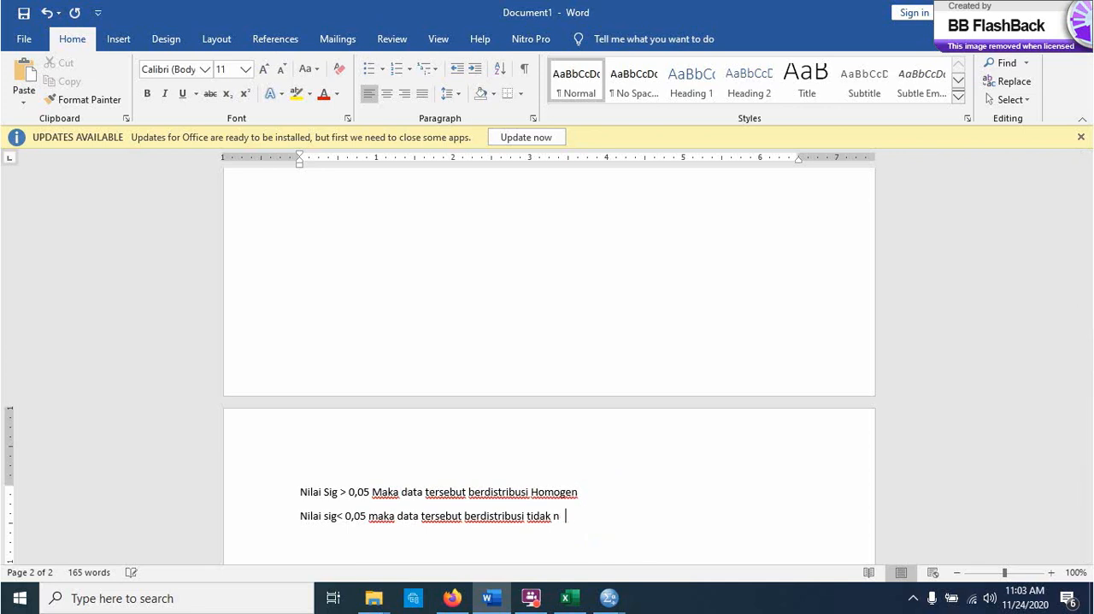
pyautogui.press('BackSpace')
pyautogui.press('BackSpace')
pyautogui.write('homogen')
# Step: Delete the extra blank line between the decision-rule lines and the homogeneity table
pyautogui.press('Down')
pyautogui.press('Down')
pyautogui.press('Down')
pyautogui.press('Down')
pyautogui.press('Down')
pyautogui.press('Up')
pyautogui.press('Up')
pyautogui.press('Up')
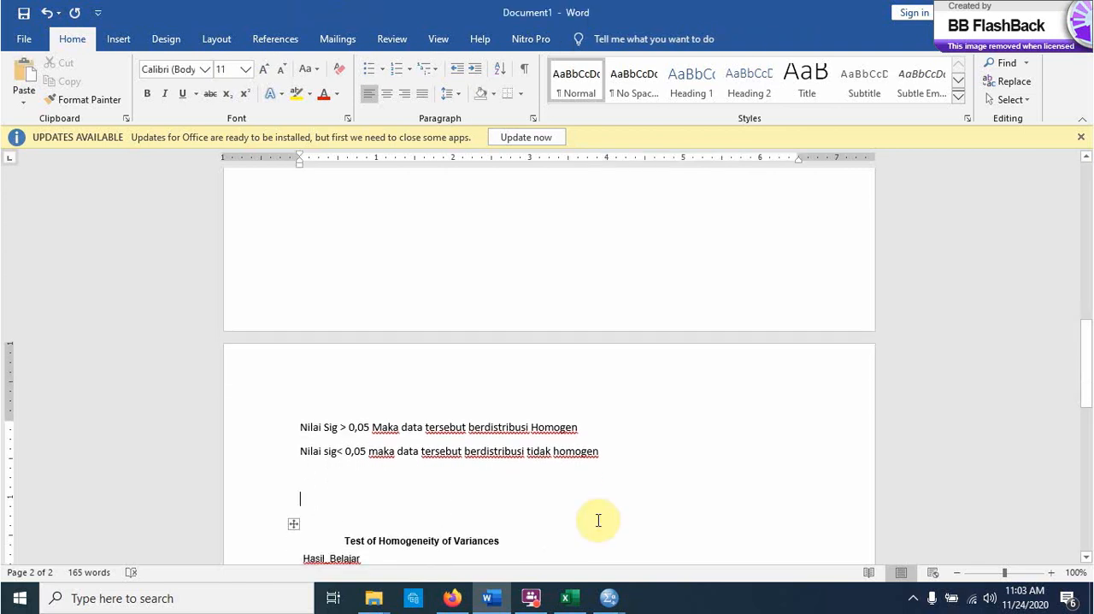
pyautogui.press('Delete')
# Step: Below the homogeneity table, begin the conclusion with "Nilai sig. 0,558 > 0,05. Sehingga data hasil belajar siswa di"
pyautogui.press('Down')
pyautogui.press('Down')
pyautogui.press('Down')
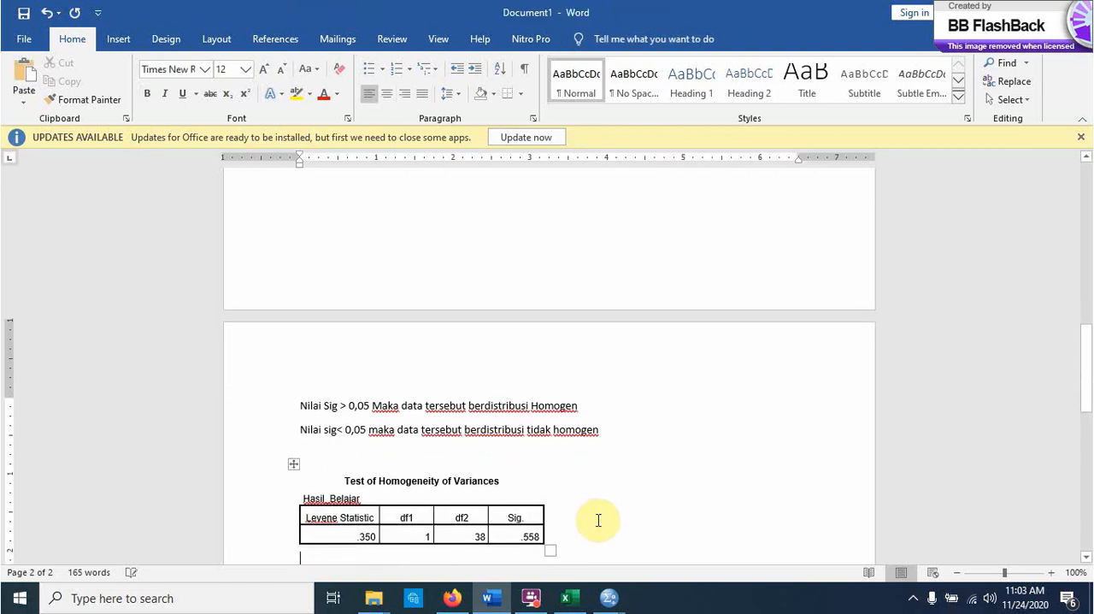
pyautogui.press('Down')
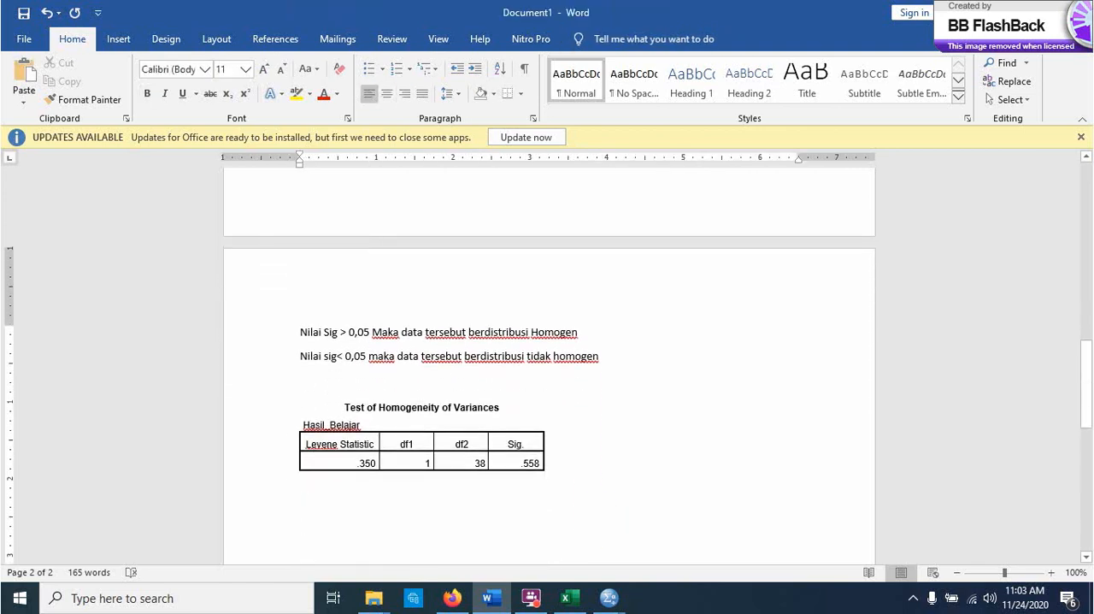
pyautogui.write('Nilai sig')
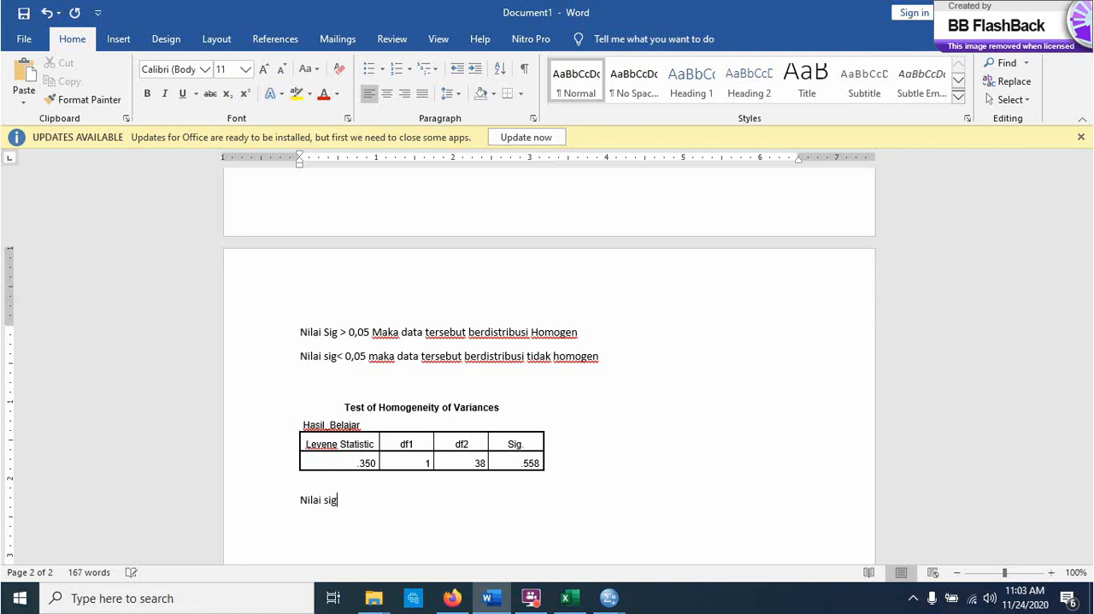
pyautogui.write('. 0,558 > 0,05. Sehingga da')
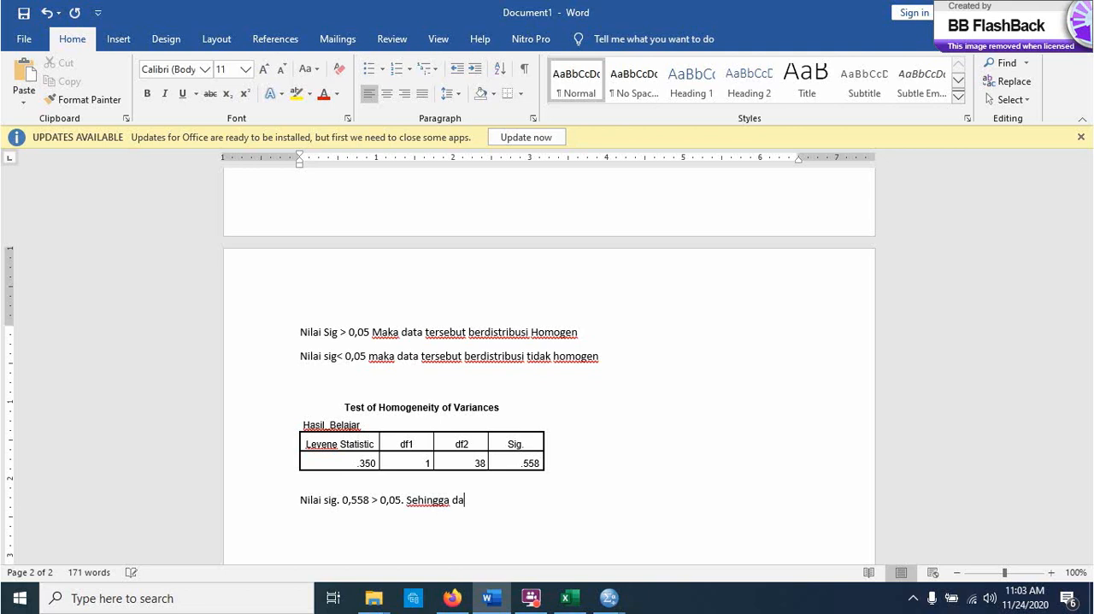
pyautogui.write('ta hasil belja')
pyautogui.press('BackSpace')
pyautogui.press('BackSpace')
pyautogui.write('ajar siswa di')
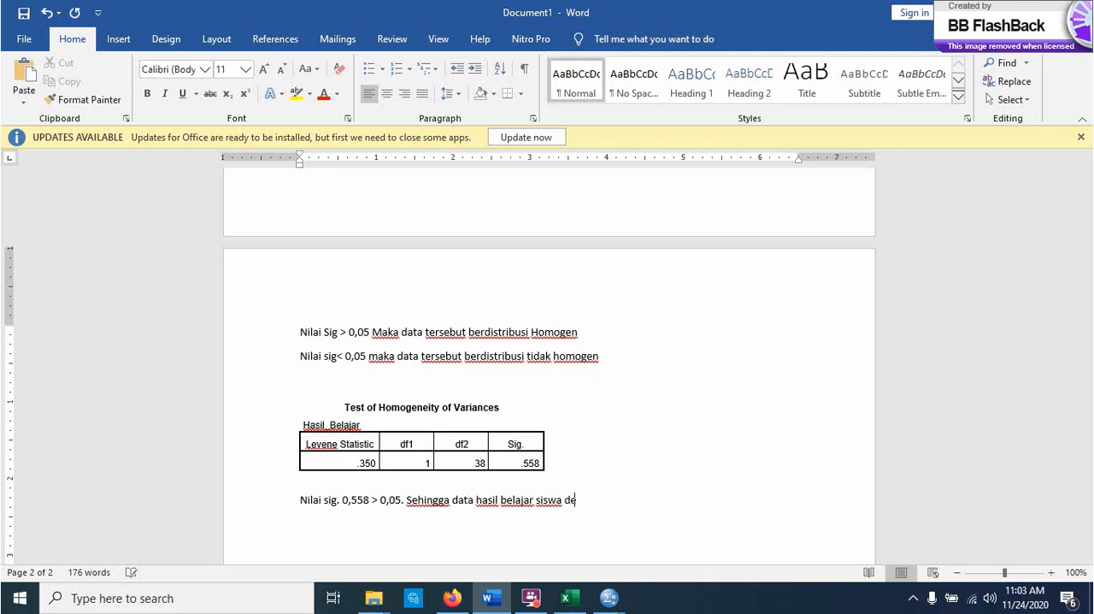
pyautogui.write(' kelas wk')
# Step: Complete the conclusion sentence with "kelas eksperimen dan control berdistribusi sama (homogen)"
pyautogui.press('BackSpace')
pyautogui.press('BackSpace')
pyautogui.write('eksperimend')
pyautogui.press('BackSpace')
pyautogui.write('dan kont')
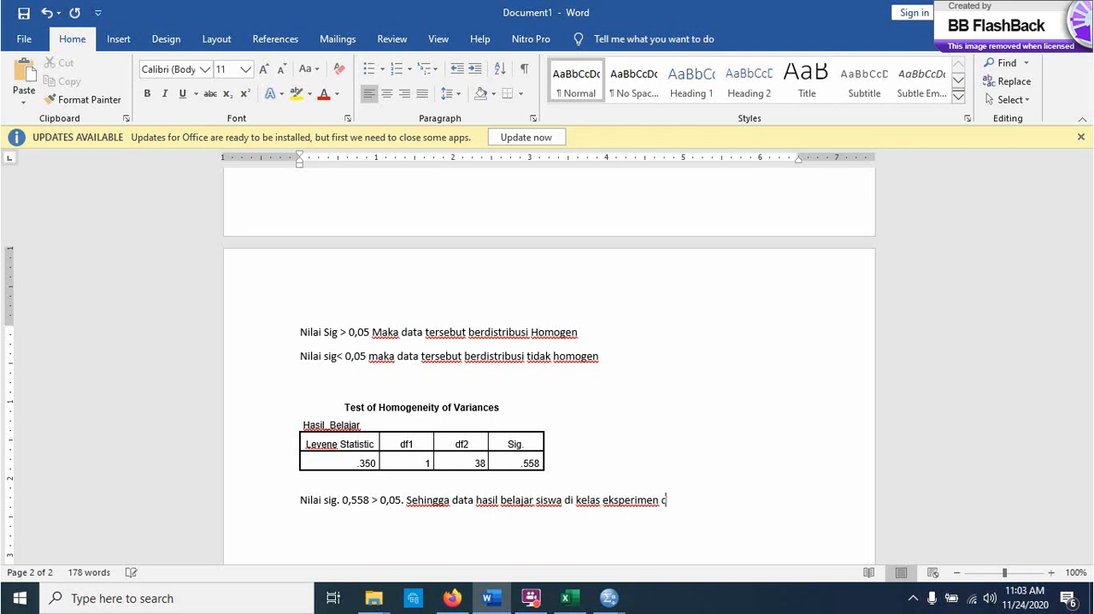
pyautogui.write('rol berdistribu')
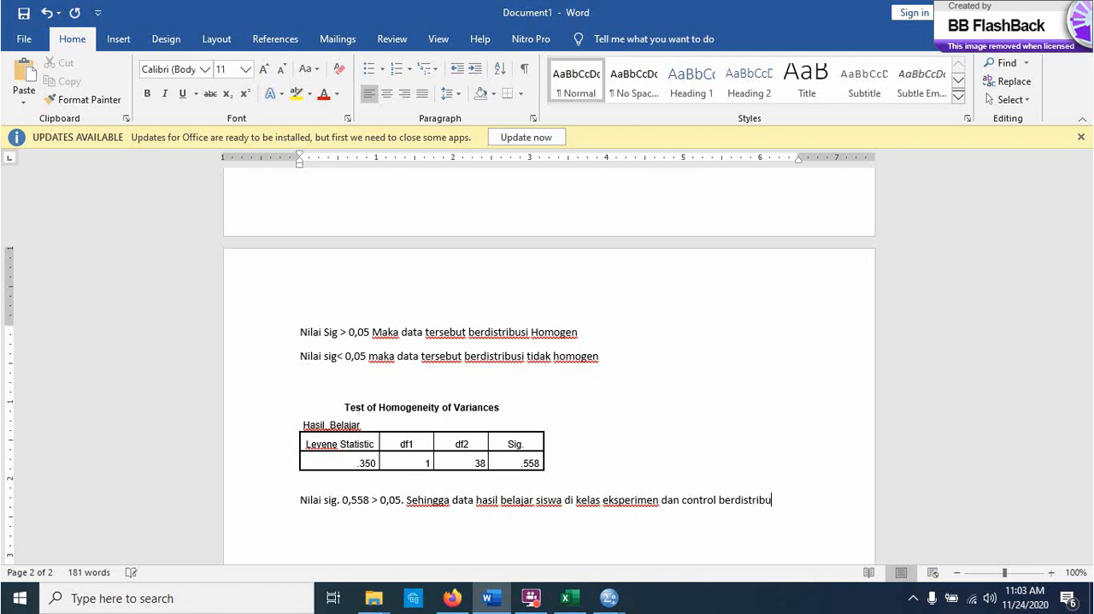
pyautogui.write('si sama (homog')
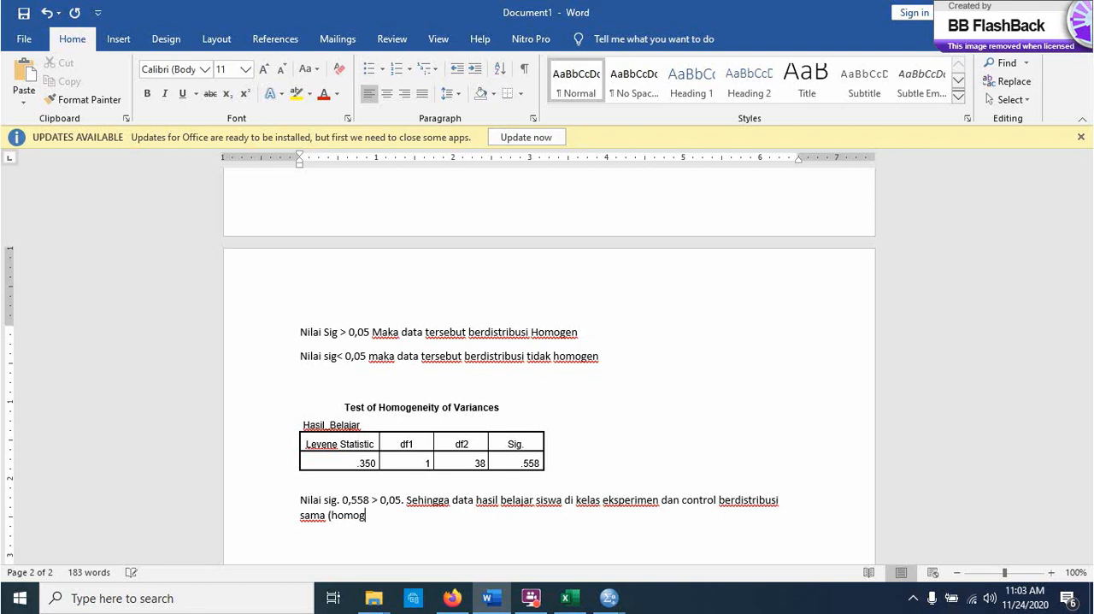
pyautogui.write('en)')
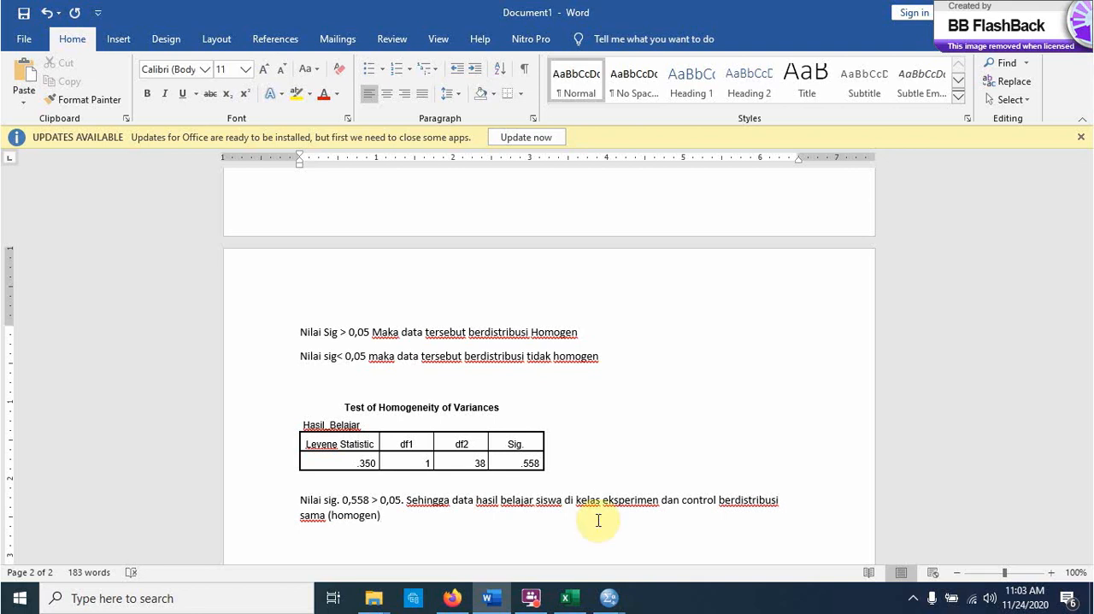